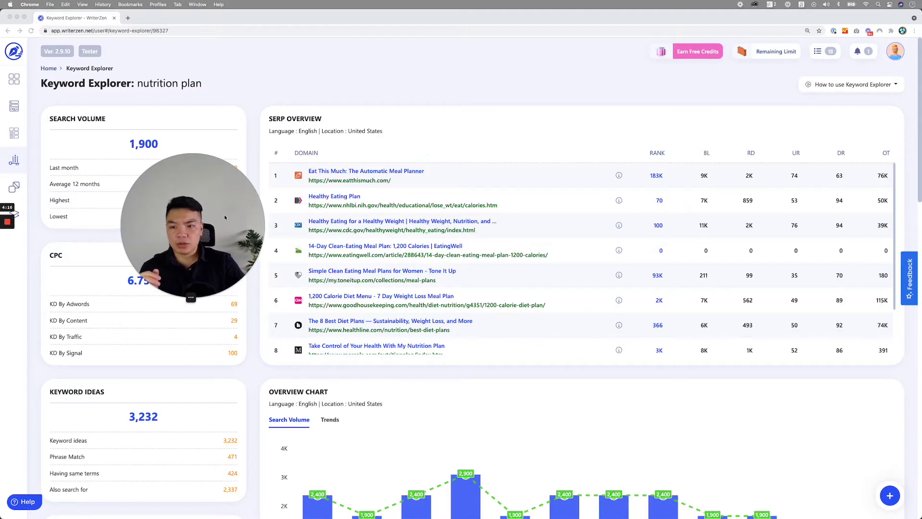
Bring up the 'nutrition plan' report: 1,900 volume, 6.75 $ CPC, 3,232 keyword ideas, SERP overview
left_click(179, 300)
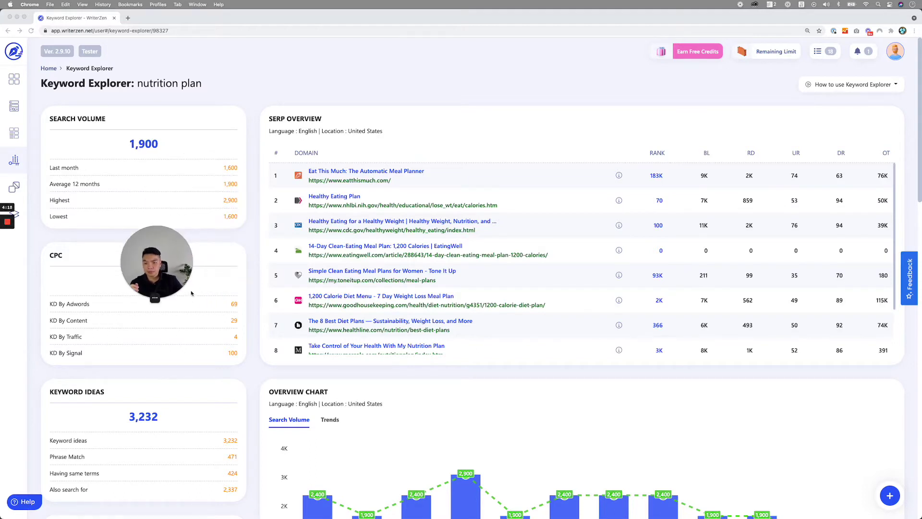
Scroll down to the 3,232-keyword data table and turn on the Golden Filter
left_click_drag(165, 290, 55, 495)
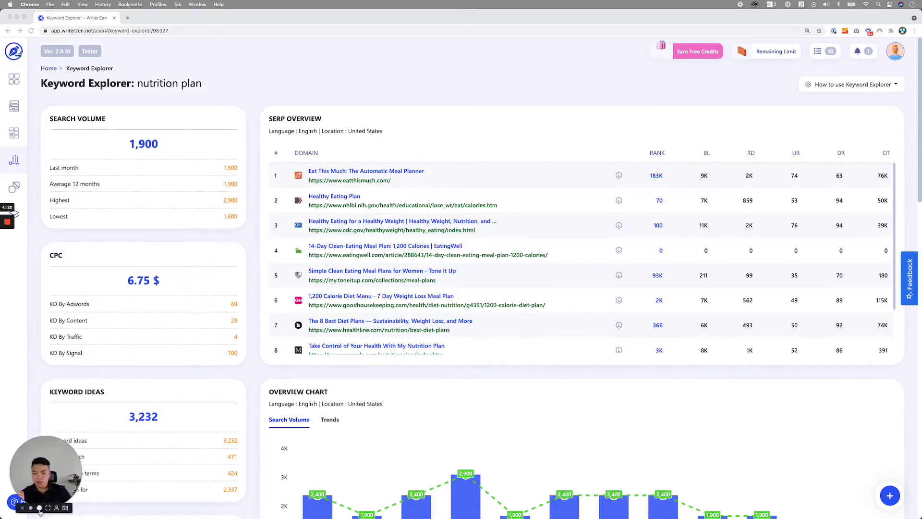
left_click(40, 507)
scroll(499, 295, "down", 2)
scroll(268, 385, "down", 15)
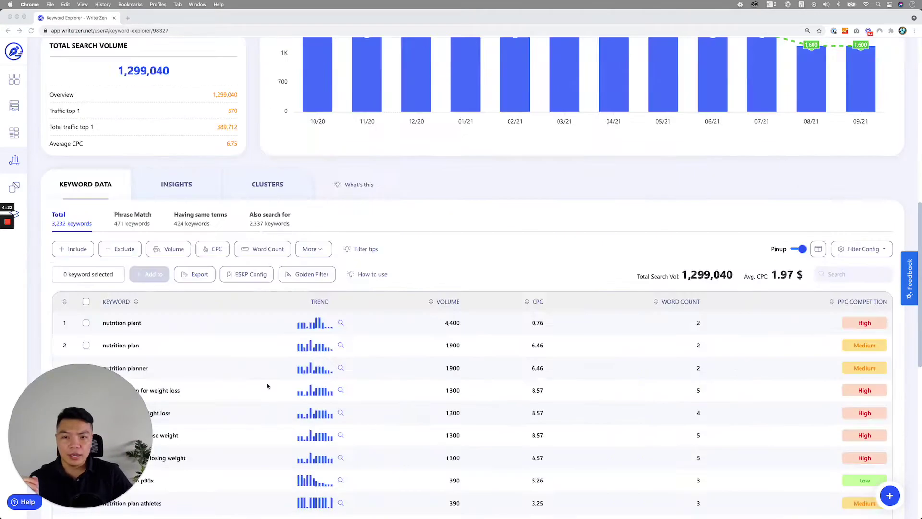
scroll(329, 245, "up", 8)
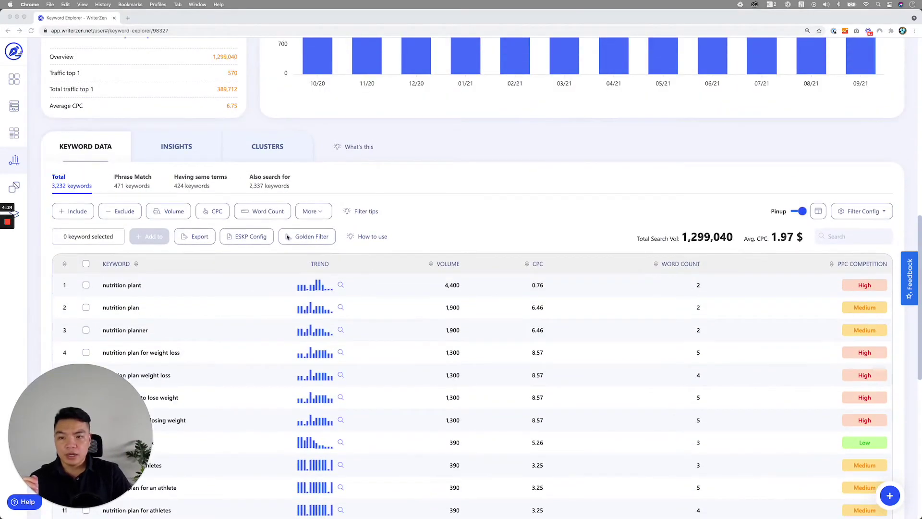
left_click(480, 231)
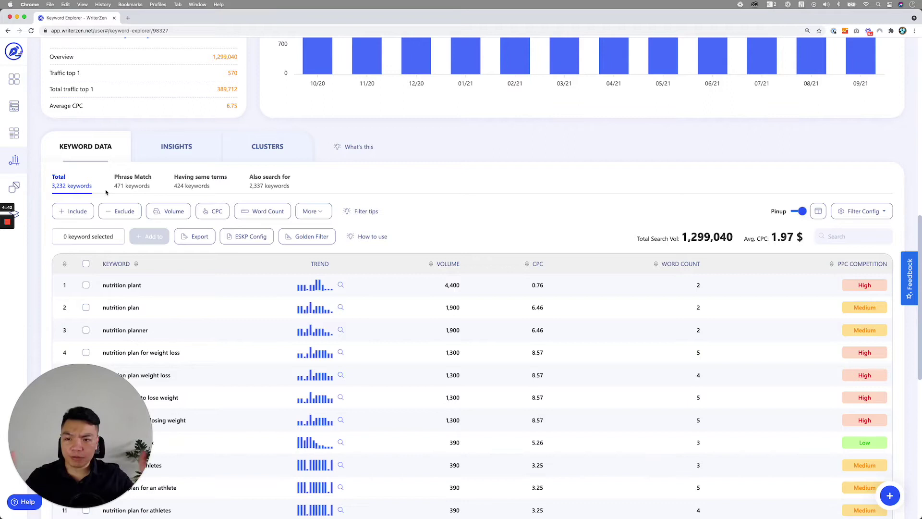
left_click(312, 244)
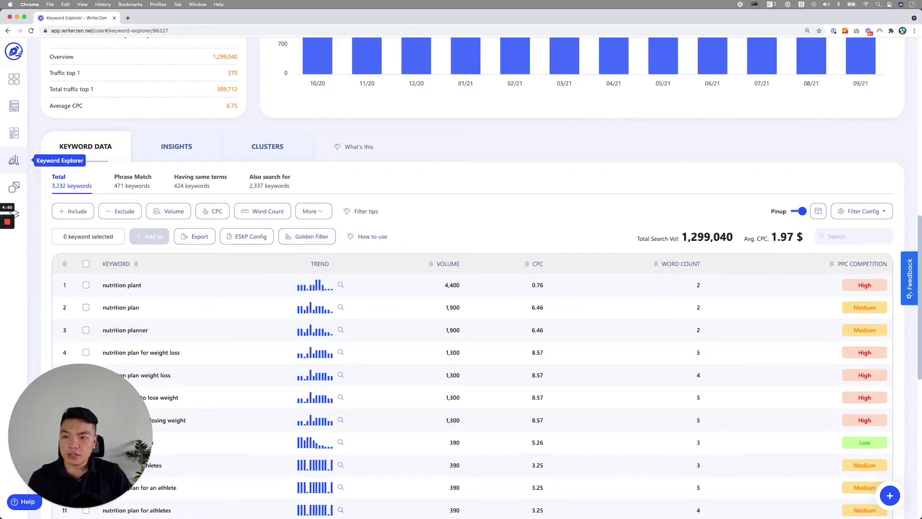
left_click(303, 242)
Confirm the Golden Filter and filter keywords to Ranking: Top 1, leaving 759 keywords
left_click(552, 302)
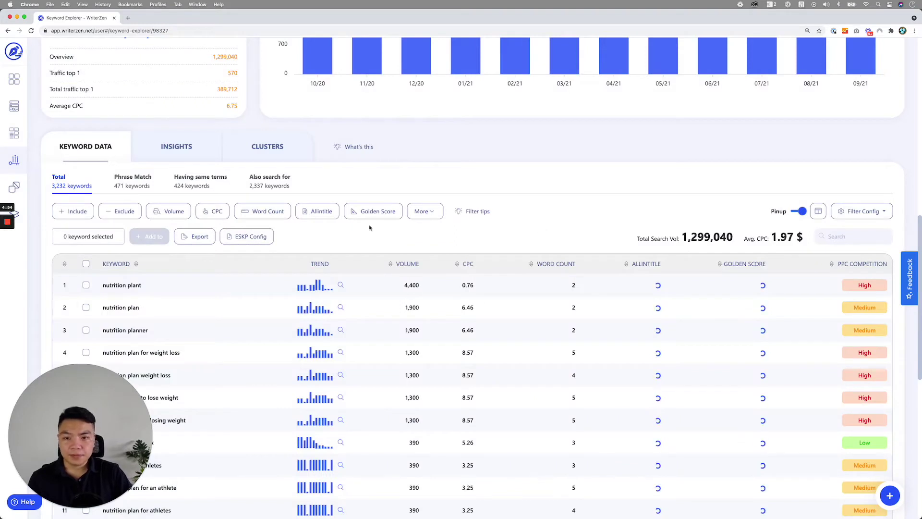
left_click(364, 216)
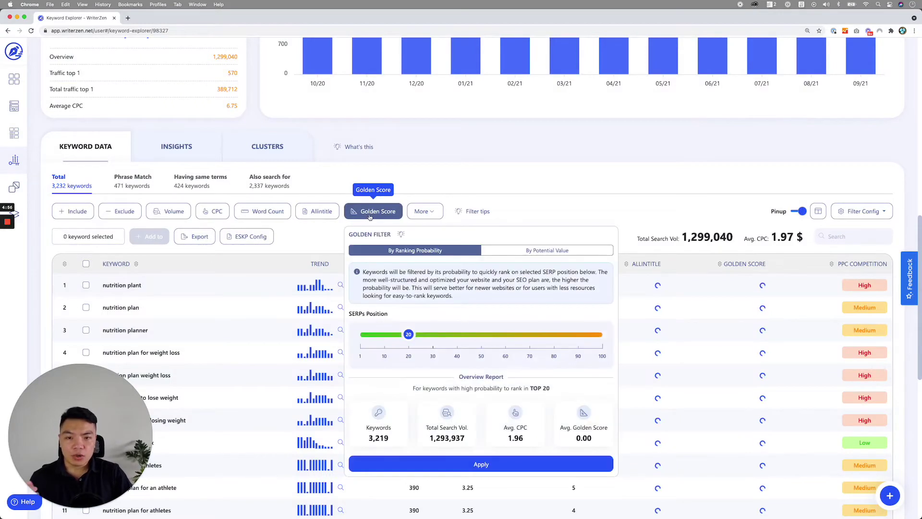
left_click(365, 216)
left_click(364, 217)
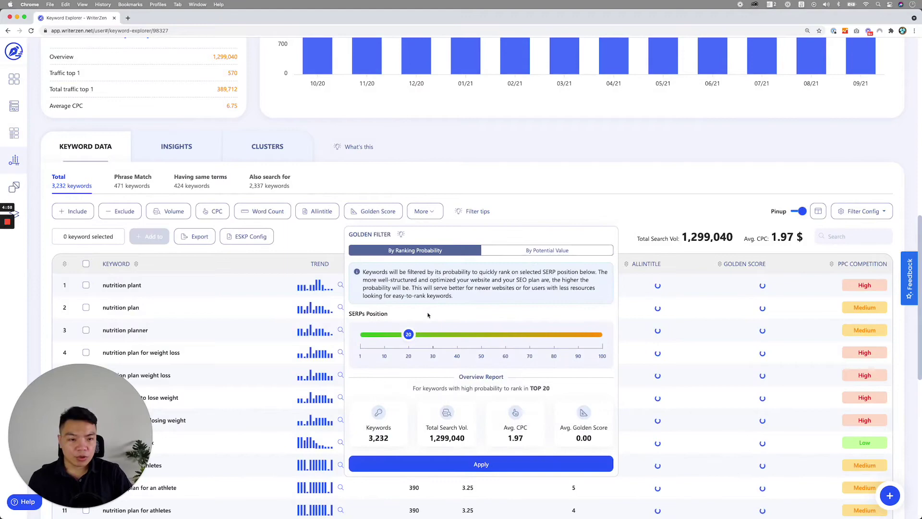
left_click_drag(408, 335, 384, 335)
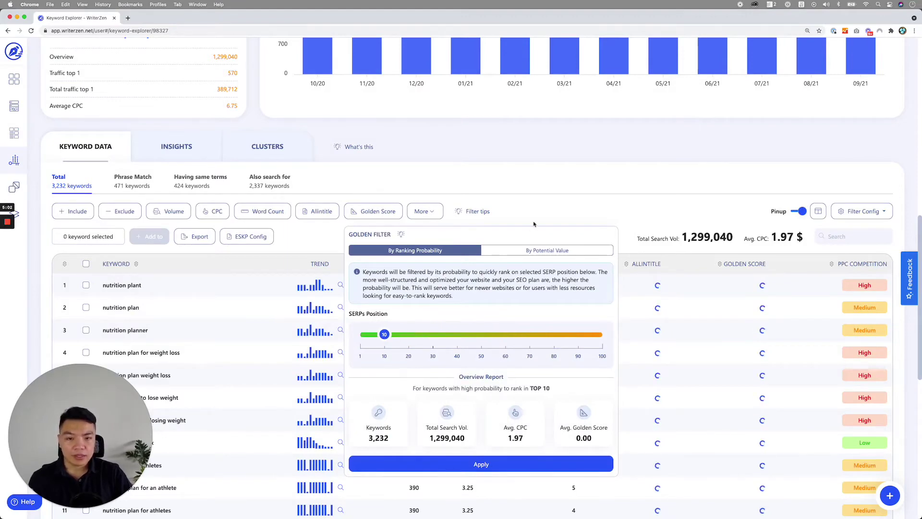
left_click(376, 214)
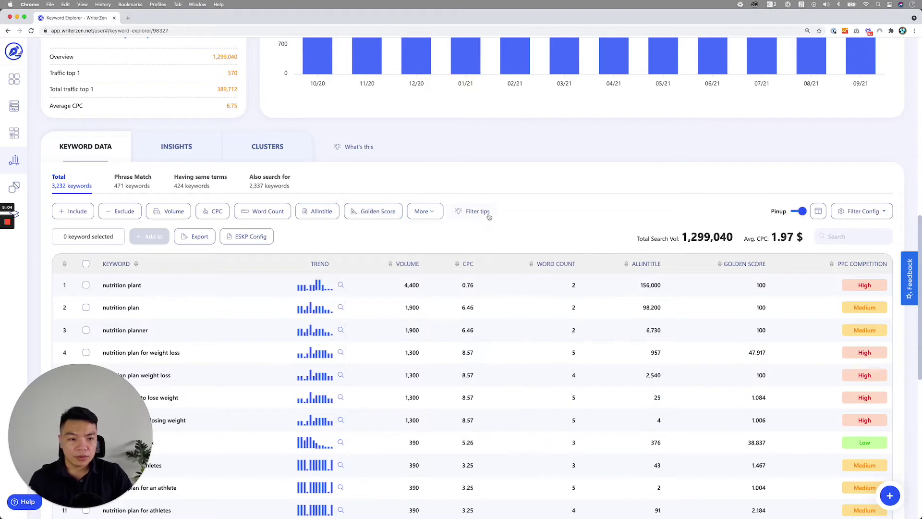
left_click(377, 211)
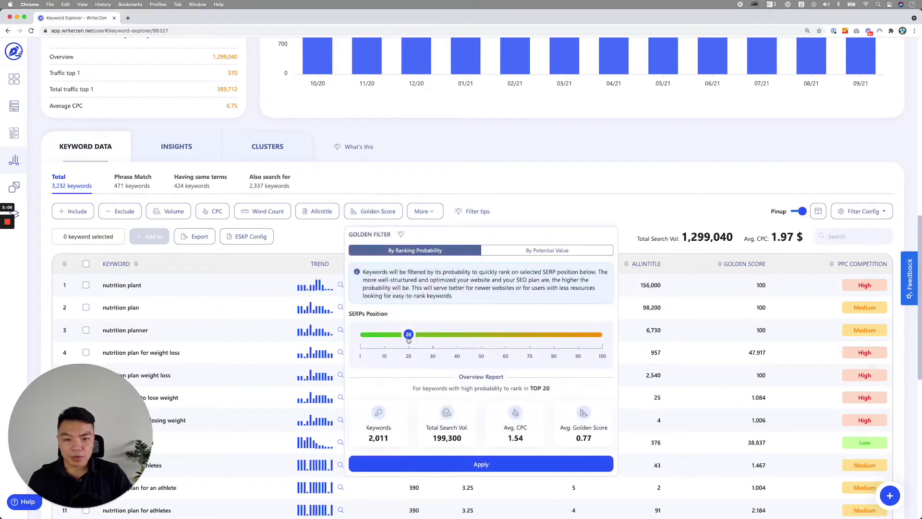
left_click_drag(408, 334, 359, 336)
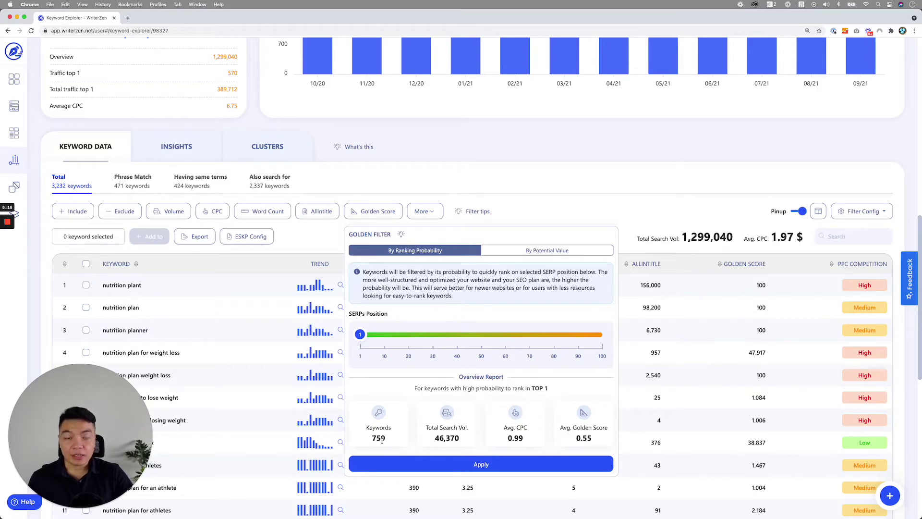
left_click(402, 463)
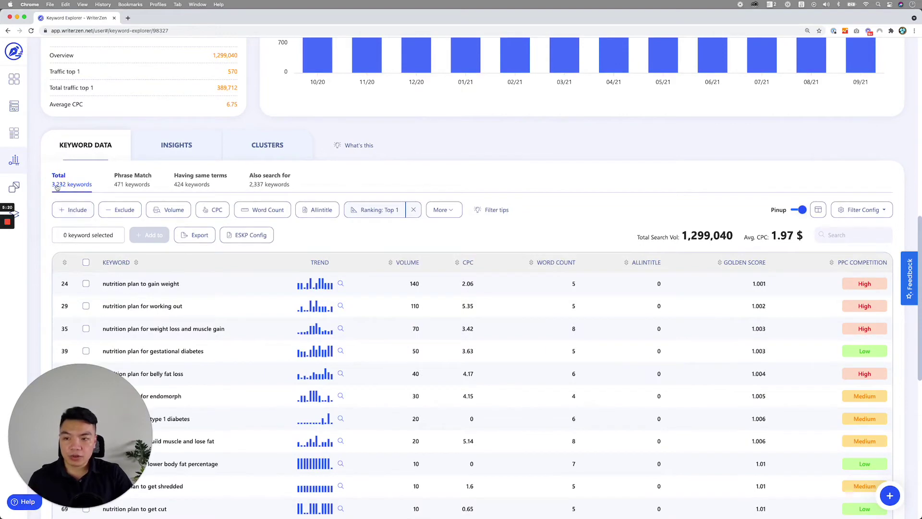
left_click(86, 262)
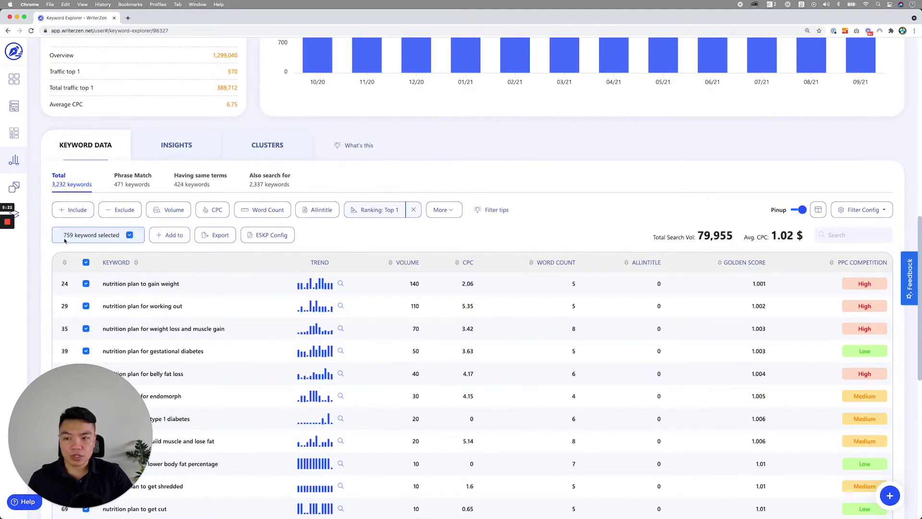
left_click(86, 262)
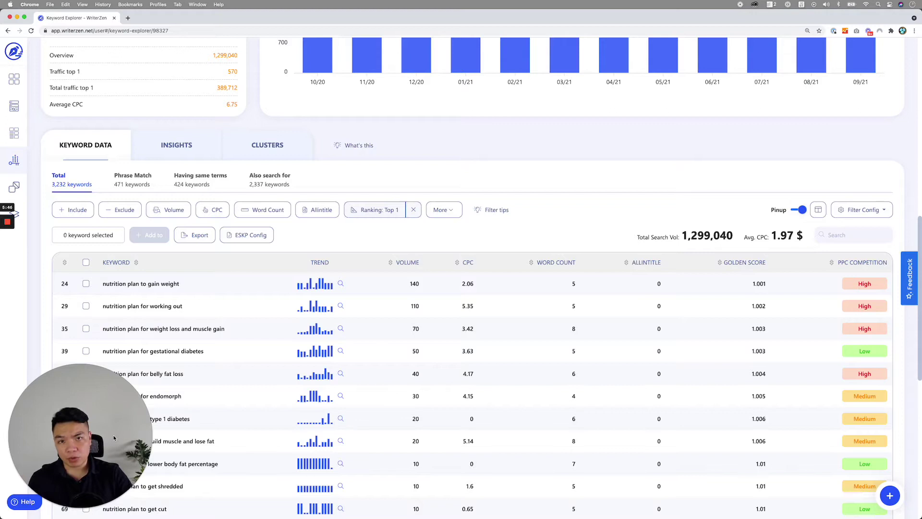
left_click(76, 499)
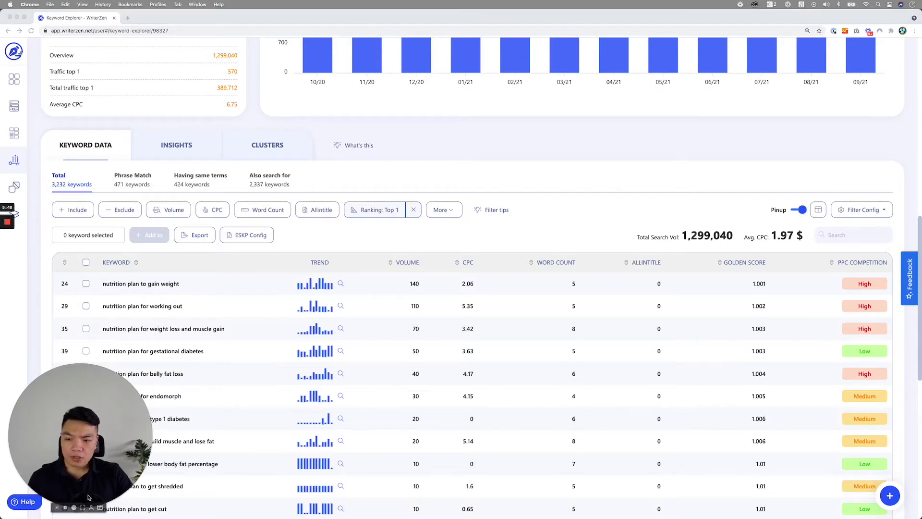
left_click(66, 507)
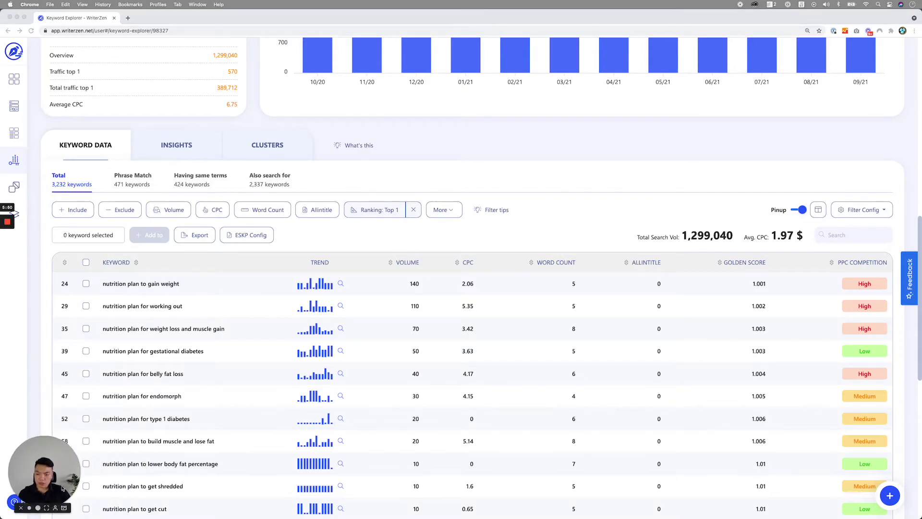
Open ESKP Config, select the 31.7% Top 1 CTR field, and open the CTR benchmarks link in a new tab
left_click(260, 238)
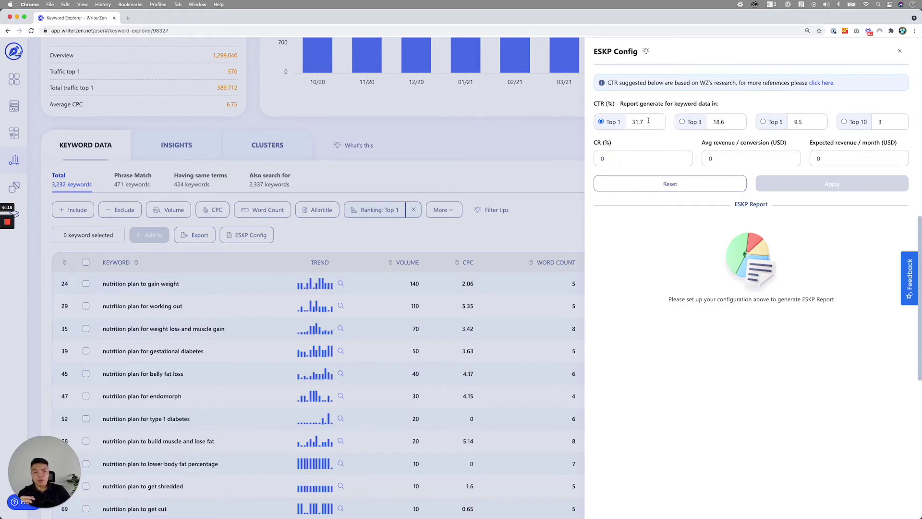
left_click(651, 123)
left_click(651, 124)
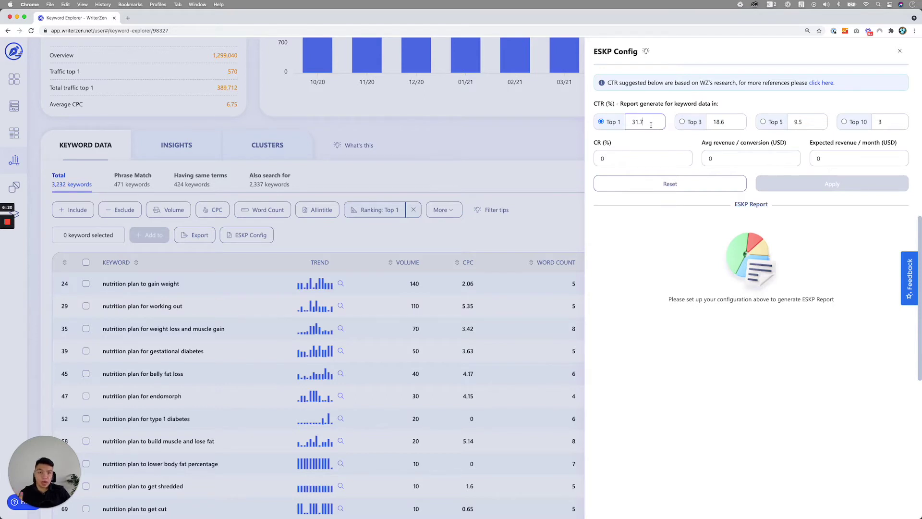
right_click(819, 83)
left_click(738, 89)
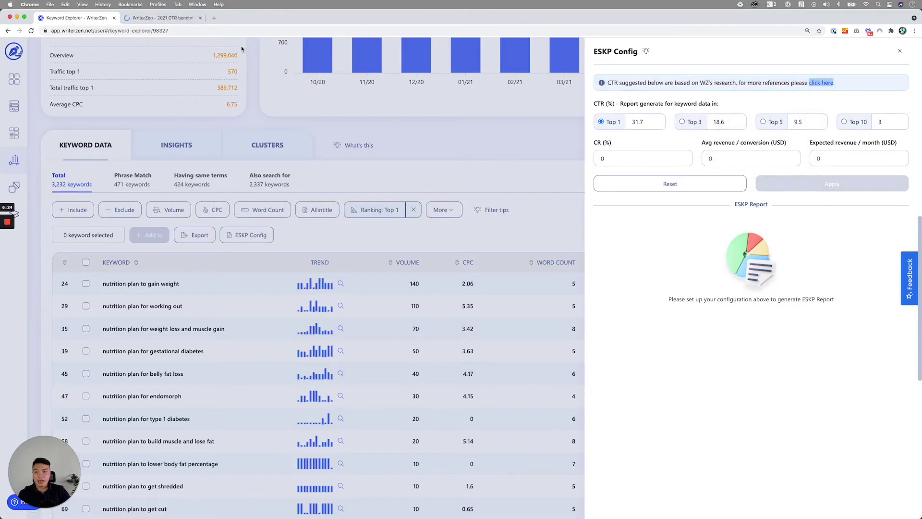
left_click(163, 18)
scroll(210, 238, "down", 6)
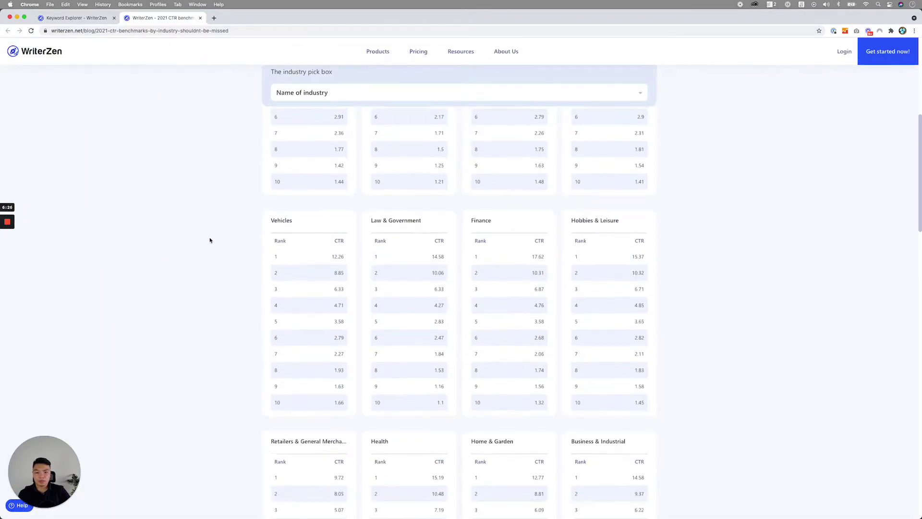
scroll(205, 242, "up", 6)
scroll(205, 242, "down", 4)
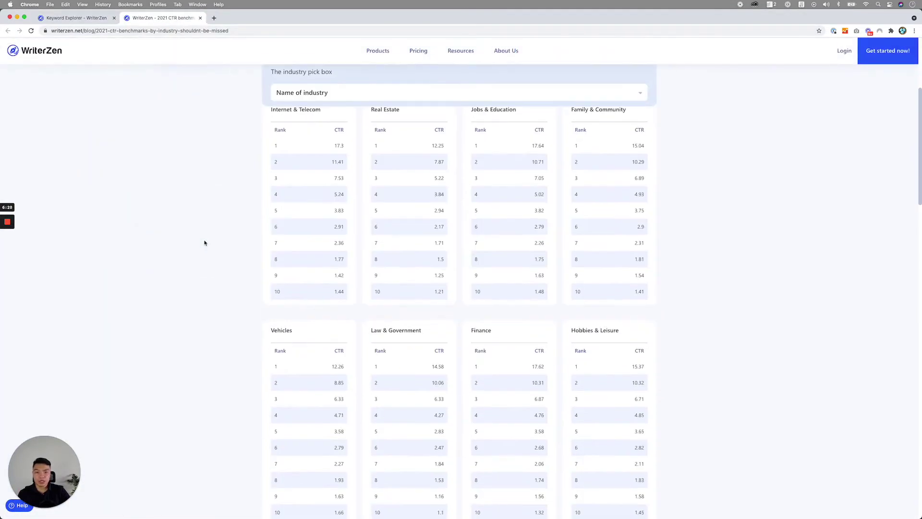
scroll(205, 243, "up", 4)
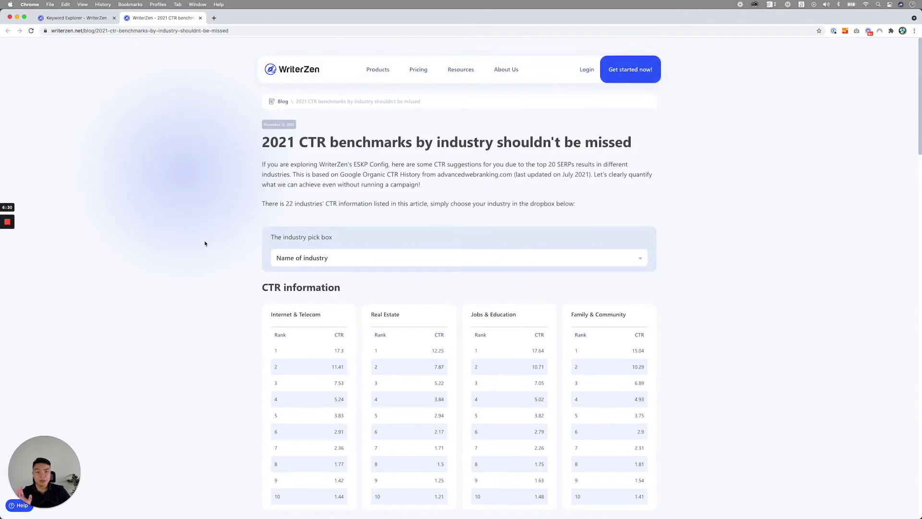
scroll(205, 243, "down", 3)
scroll(310, 181, "up", 1)
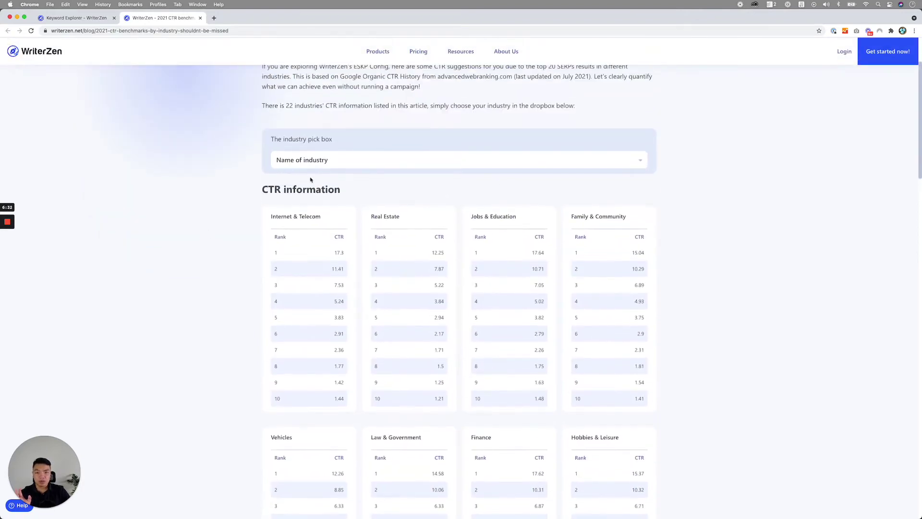
scroll(298, 201, "down", 4)
scroll(281, 225, "up", 3)
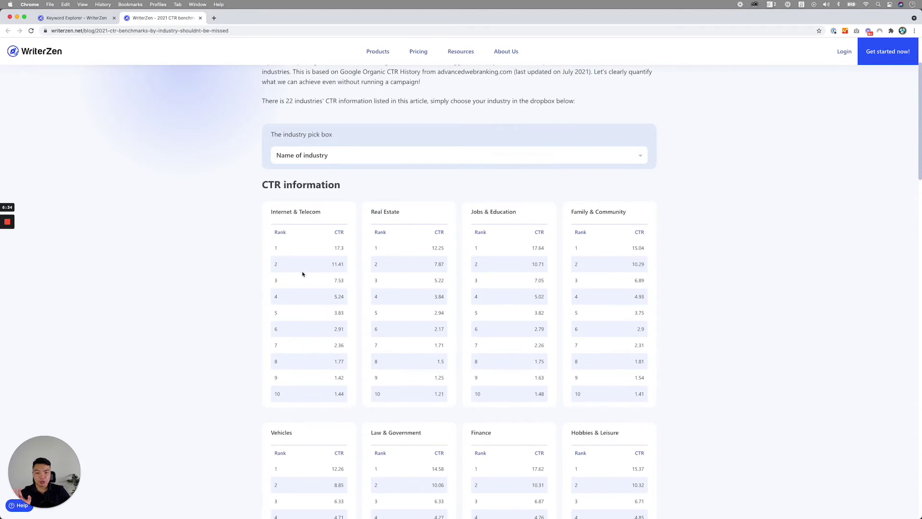
scroll(336, 255, "down", 1)
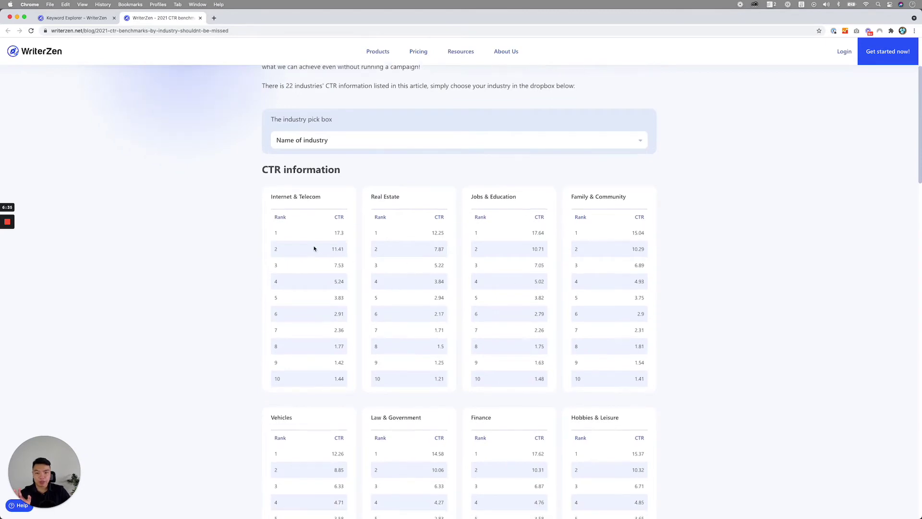
left_click(402, 143)
scroll(315, 240, "down", 5)
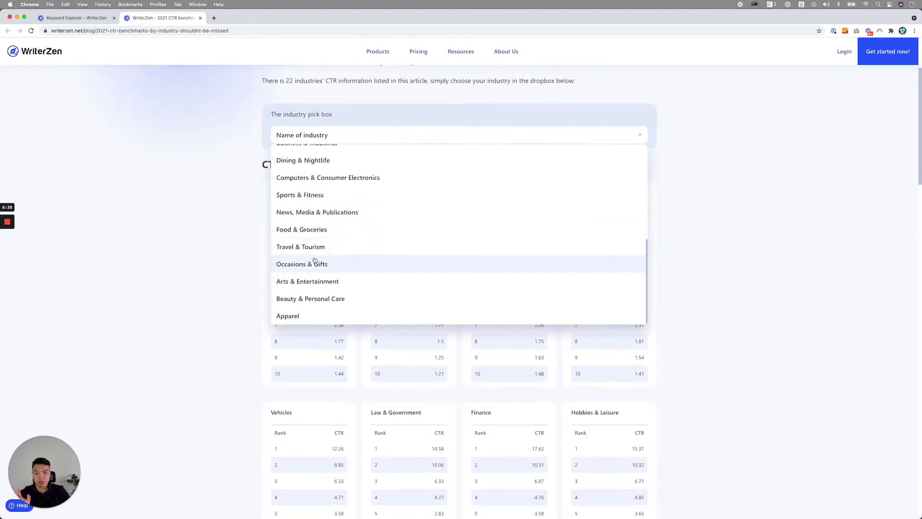
scroll(221, 231, "down", 5)
scroll(718, 159, "up", 5)
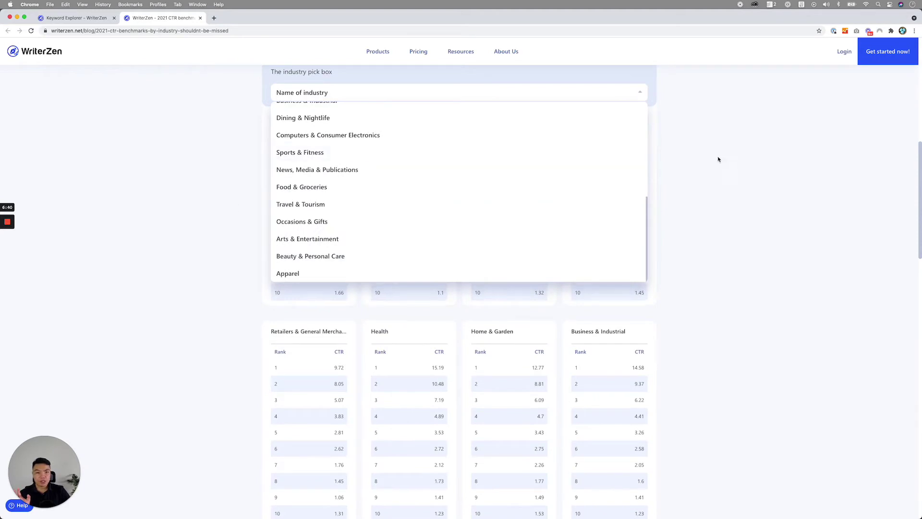
left_click(624, 97)
scroll(315, 280, "down", 3)
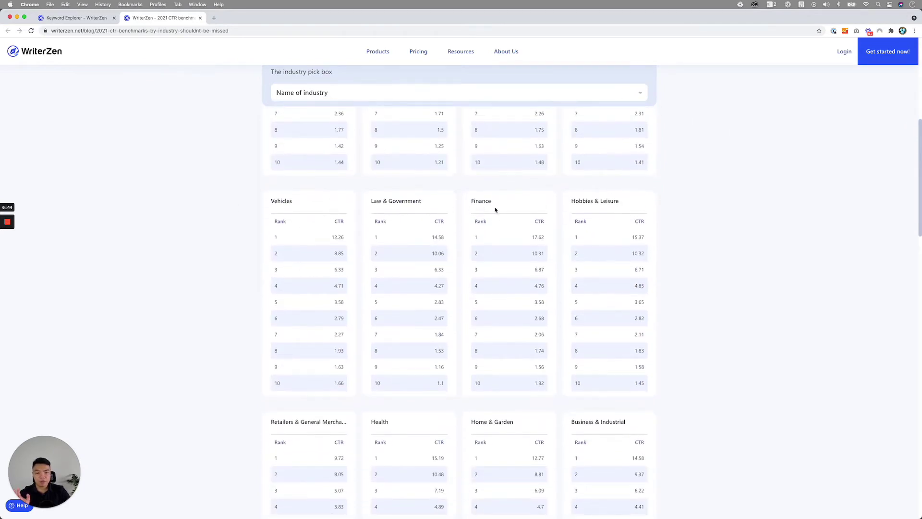
scroll(595, 214, "down", 5)
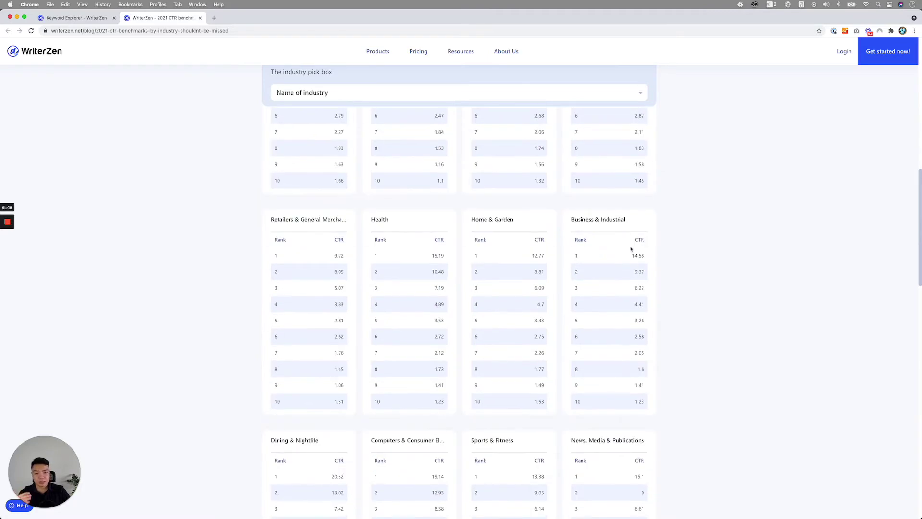
scroll(677, 267, "up", 15)
scroll(680, 269, "down", 20)
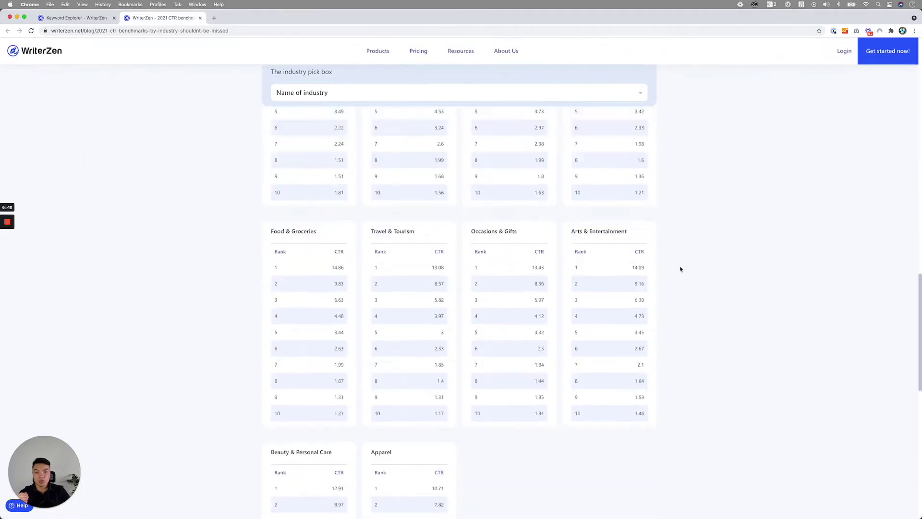
scroll(680, 268, "up", 20)
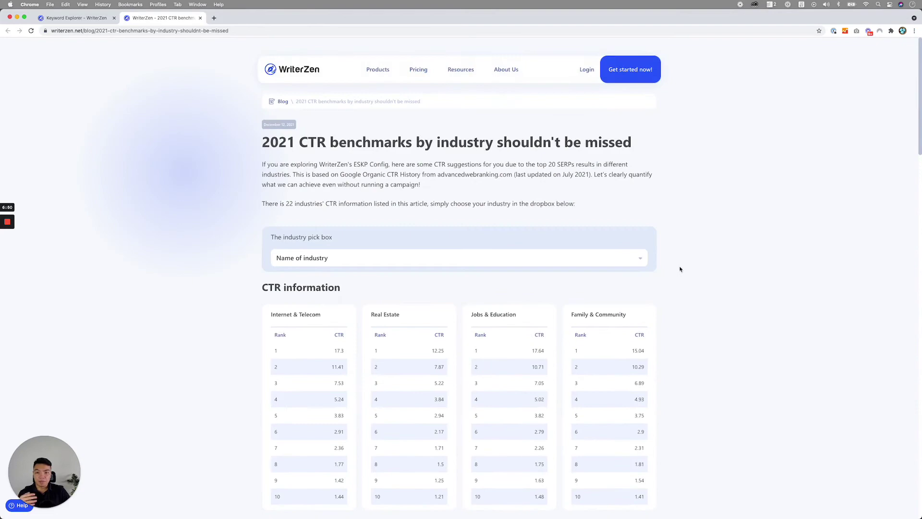
scroll(682, 284, "down", 10)
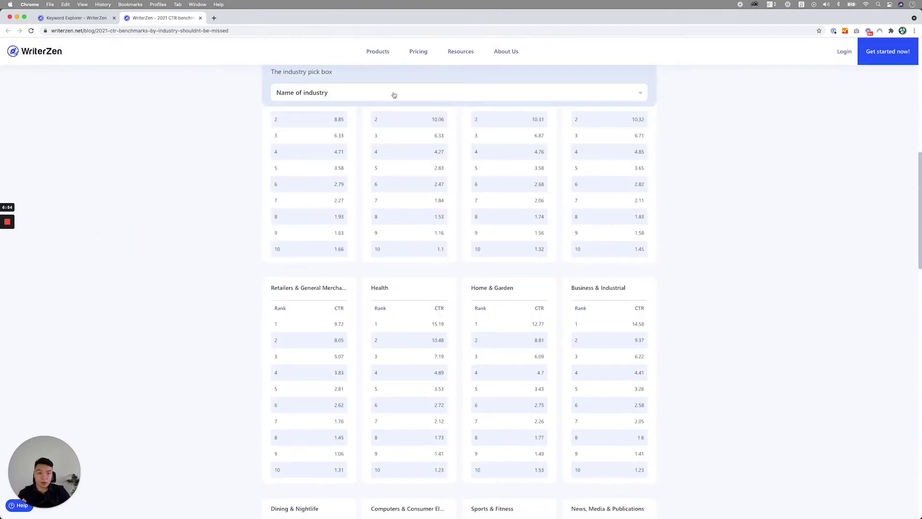
scroll(356, 143, "up", 8)
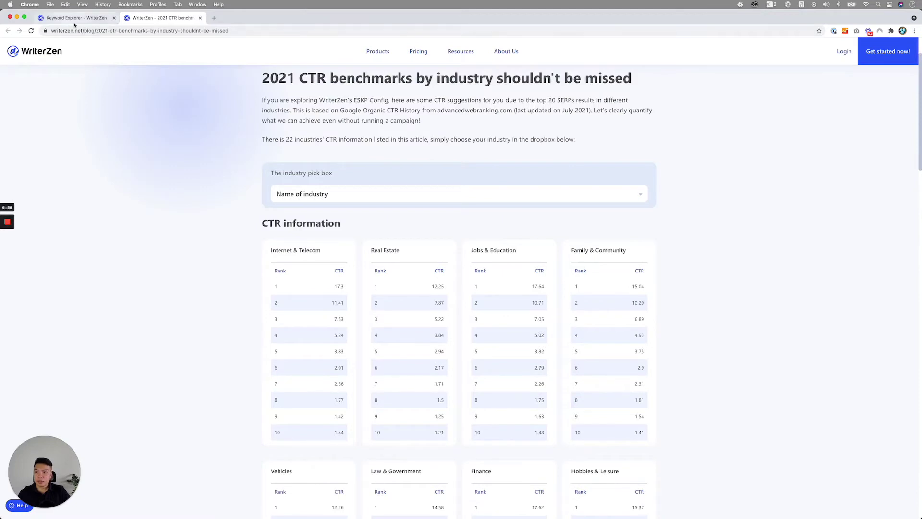
Set ESKP Config CR to 2.5%, average revenue per conversion to 30, and expected monthly revenue to 20,000
left_click(72, 17)
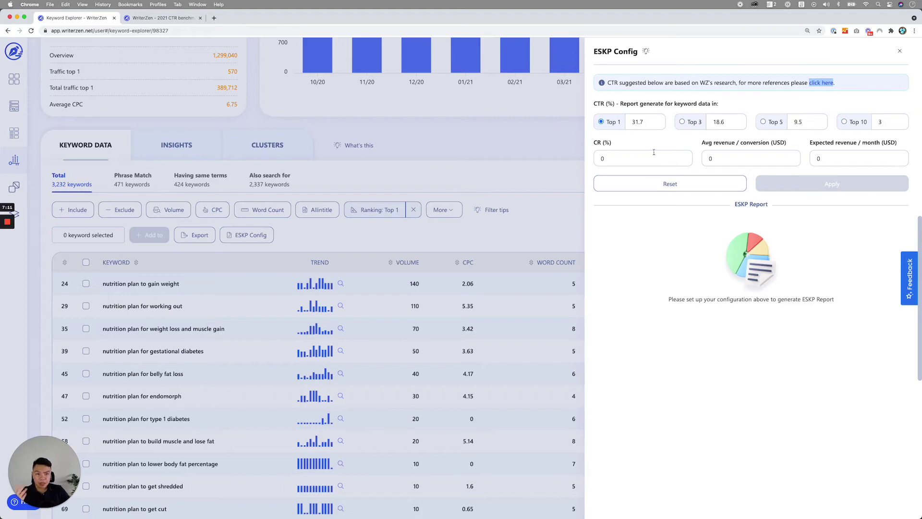
left_click(609, 159)
key("BackSpace")
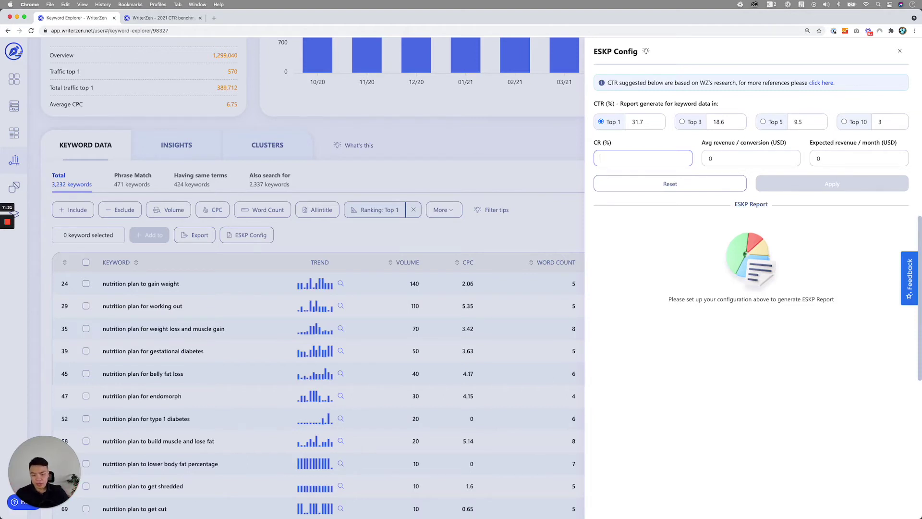
type("2.5")
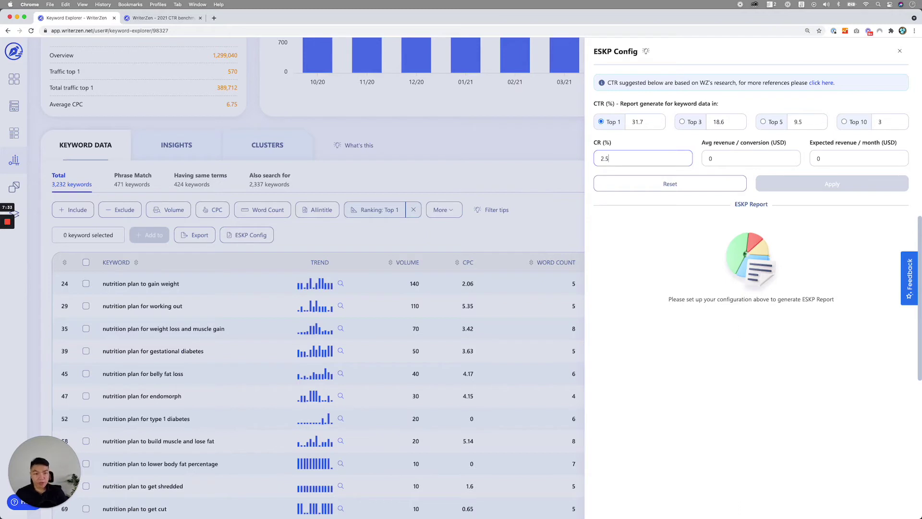
left_click(725, 160)
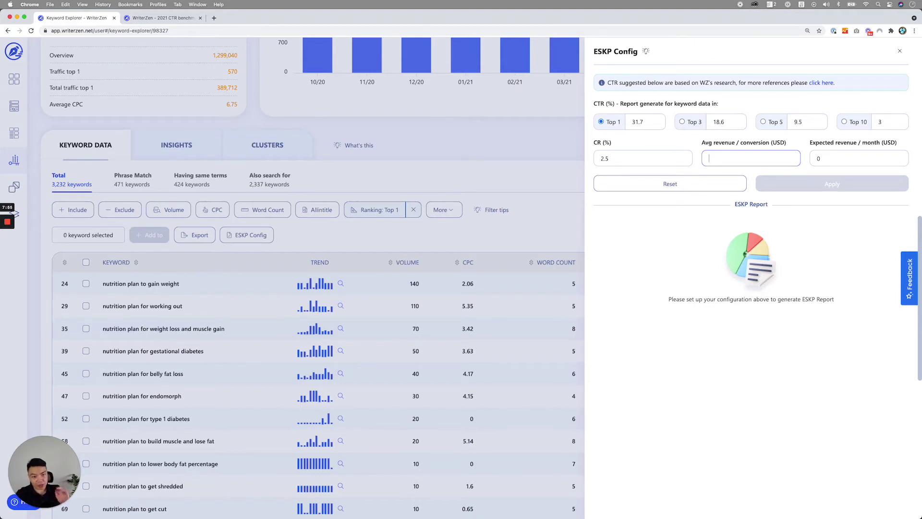
type("3")
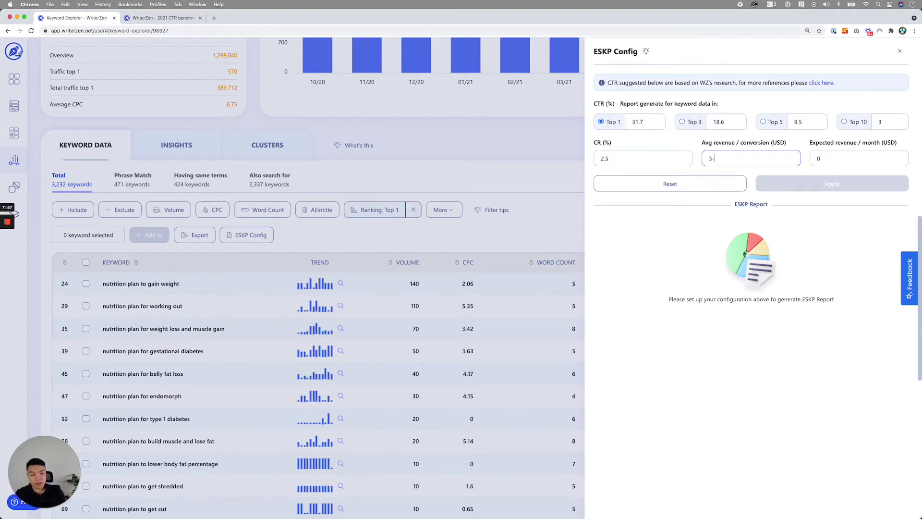
type("0")
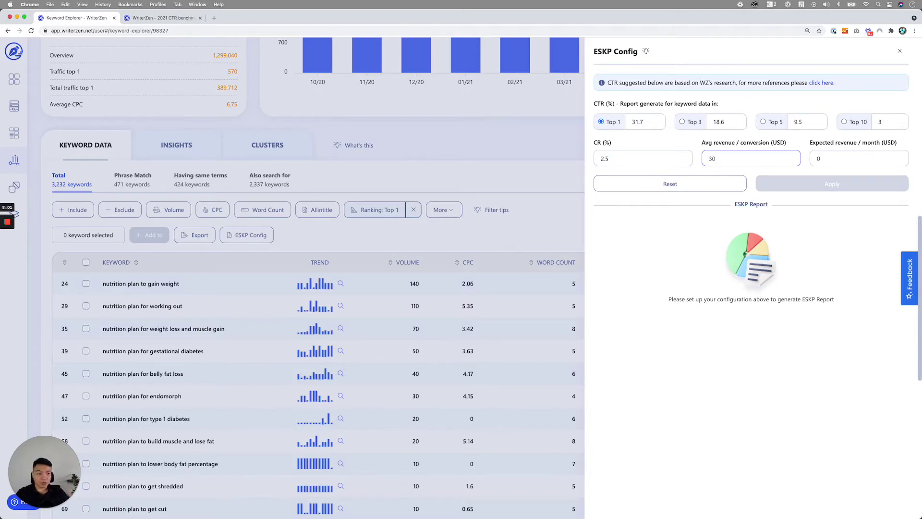
left_click(850, 160)
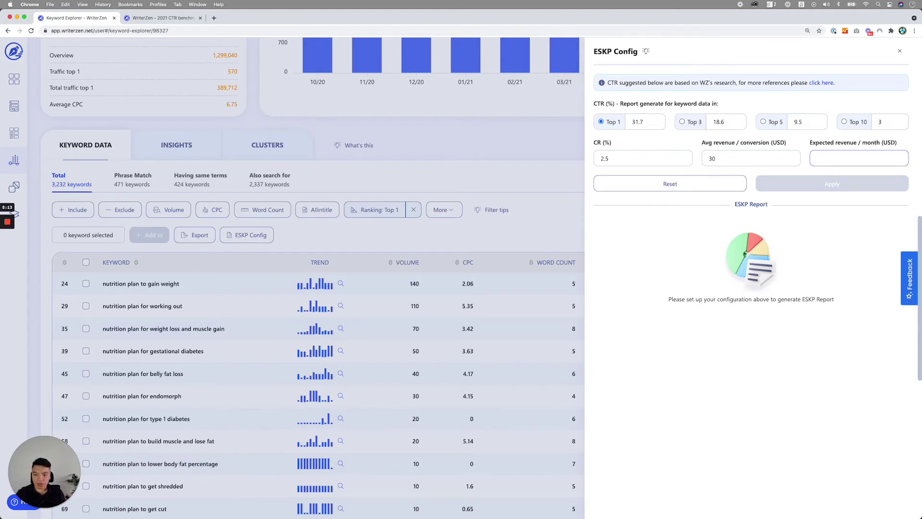
type("20,")
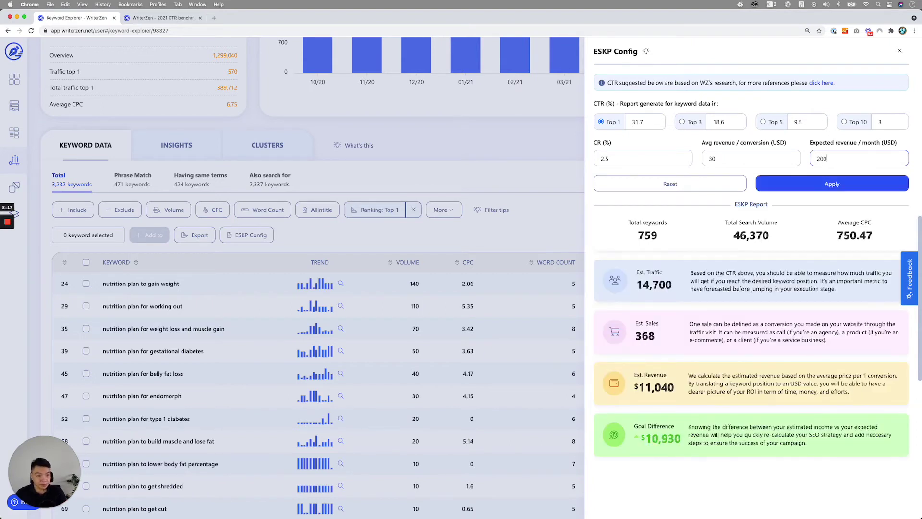
type("000")
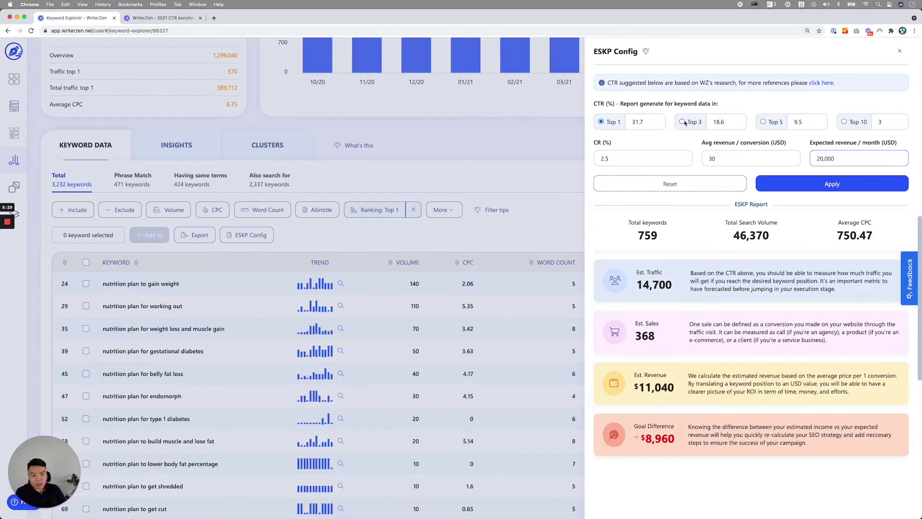
Base ESKP estimates on the 18.6% Top 3 CTR, giving 8,625 traffic and $6,480 revenue
left_click(684, 123)
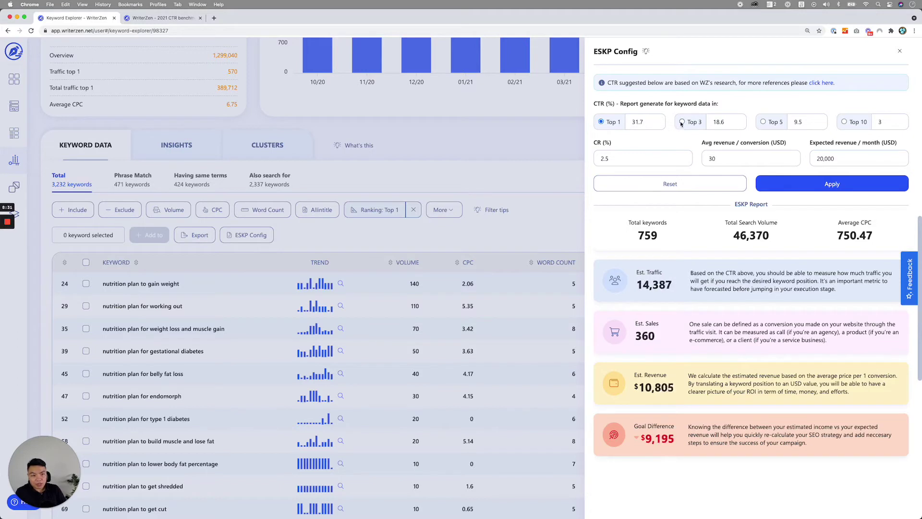
left_click(762, 121)
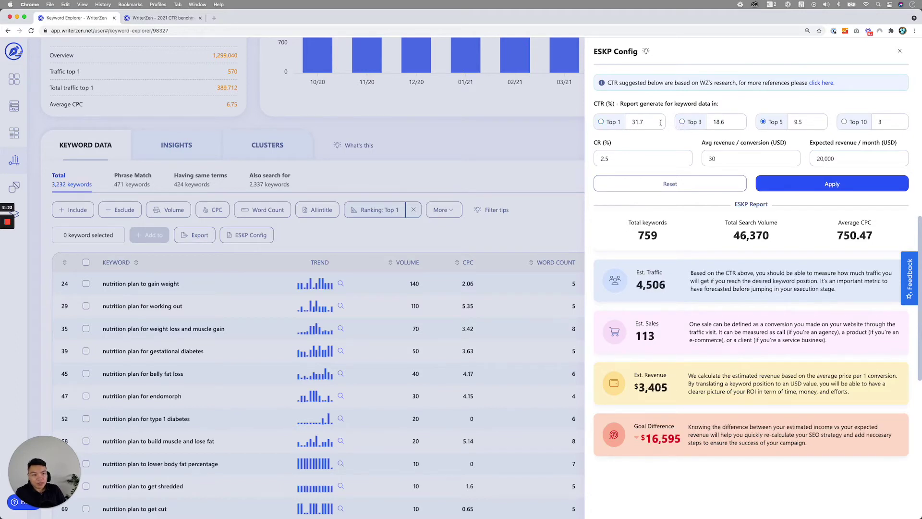
left_click(682, 122)
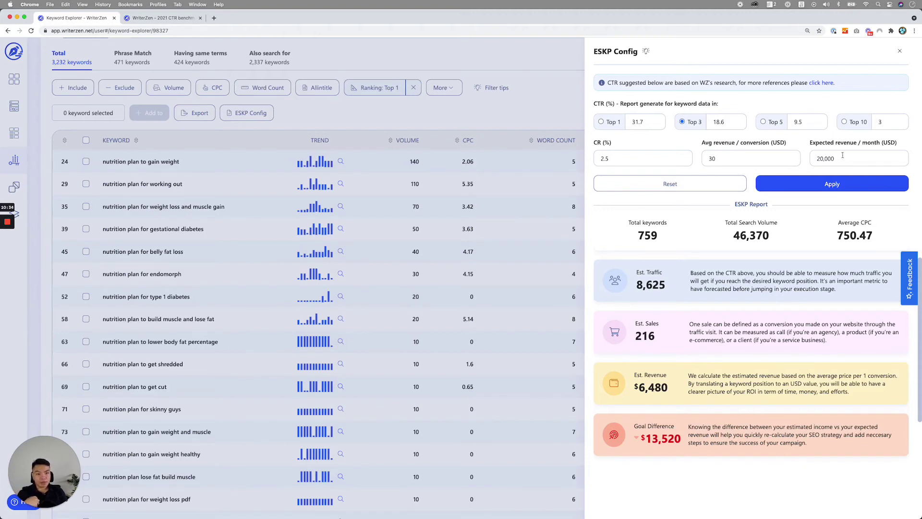
Close the ESKP Config panel and look over the keyword table
left_click(557, 131)
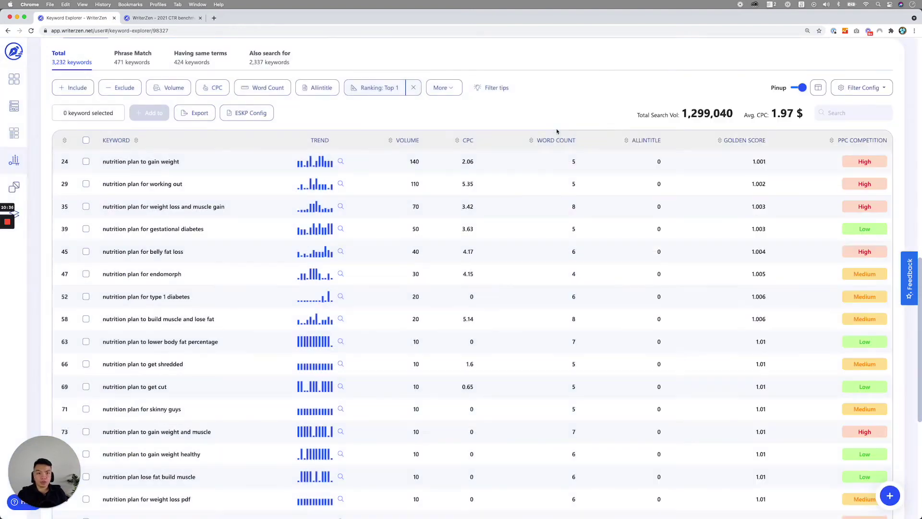
scroll(154, 250, "up", 5)
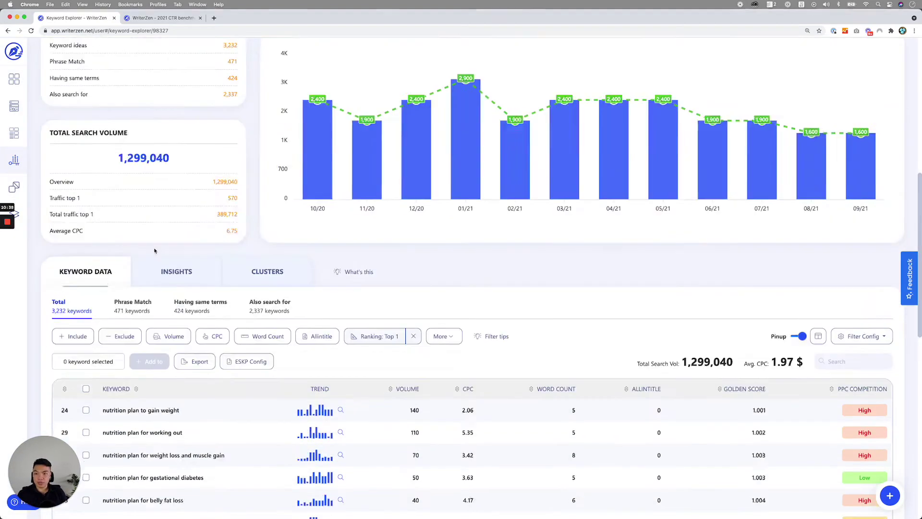
scroll(154, 250, "down", 6)
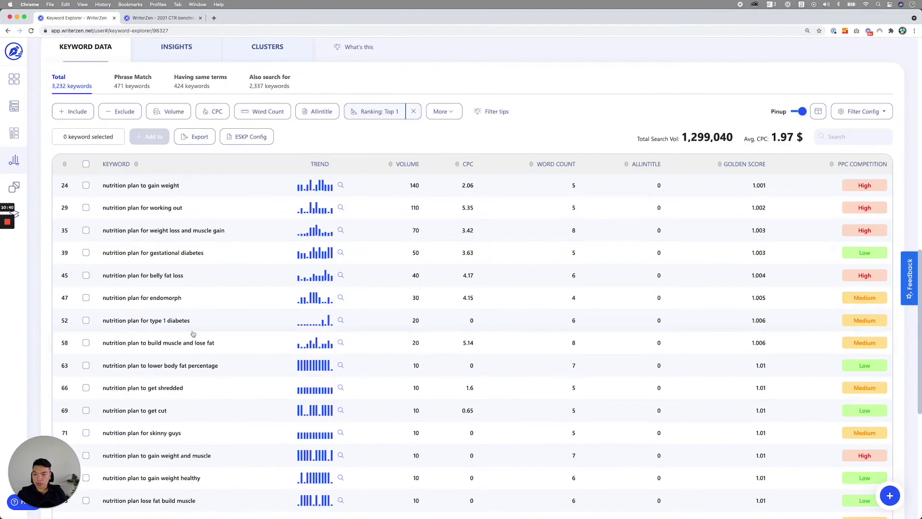
scroll(192, 333, "up", 4)
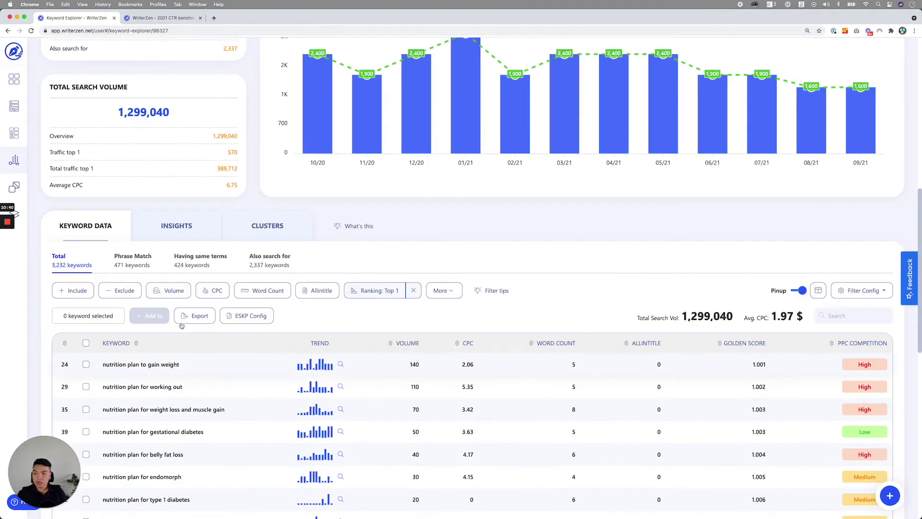
Copy the FITNESS NUTRITION PLAN title from the nutrition plan Topic Discovery results into Keyword Explorer
left_click(16, 112)
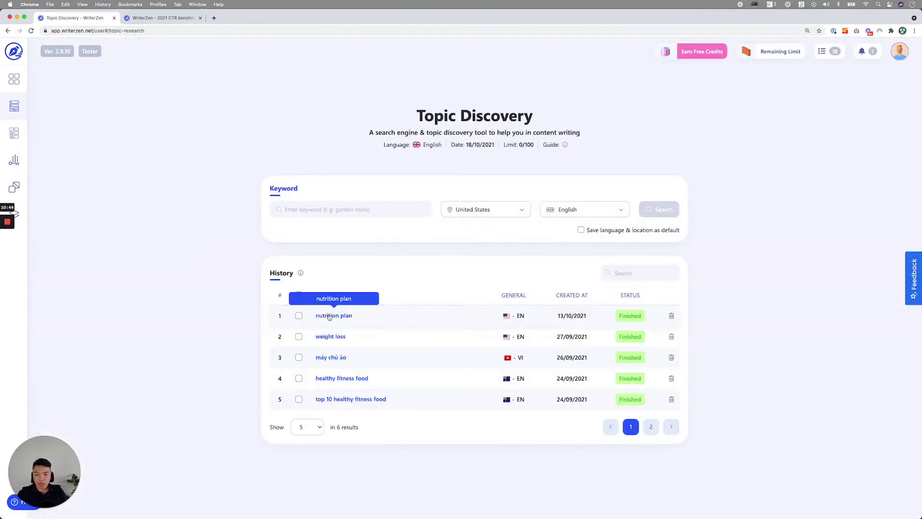
left_click(330, 316)
scroll(400, 166, "down", 4)
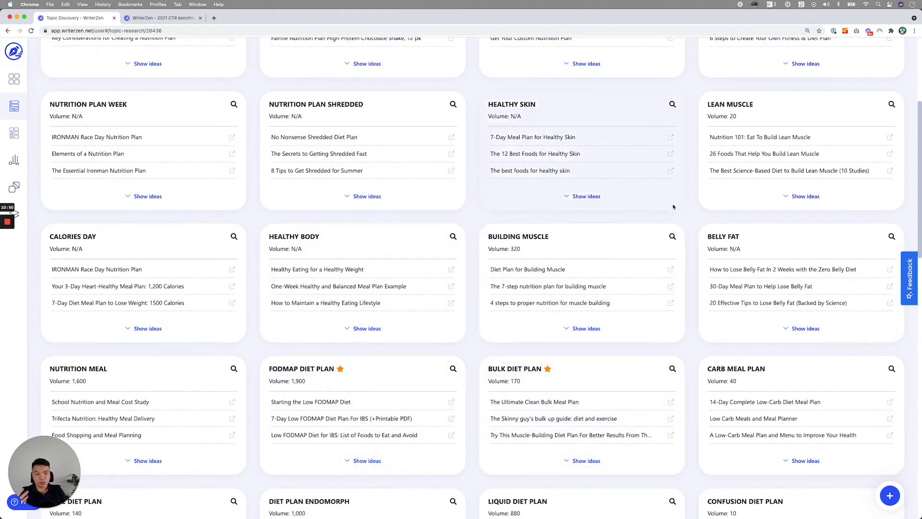
left_click_drag(755, 104, 707, 104)
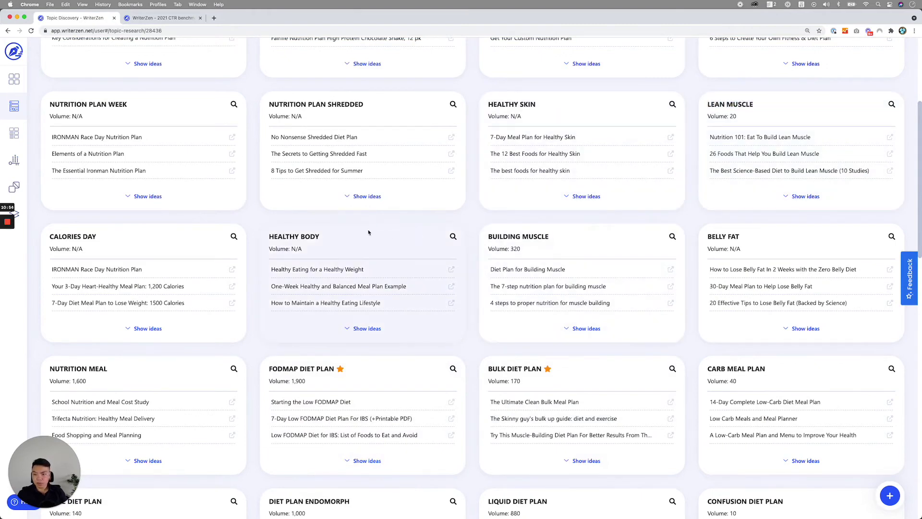
scroll(151, 251, "up", 3)
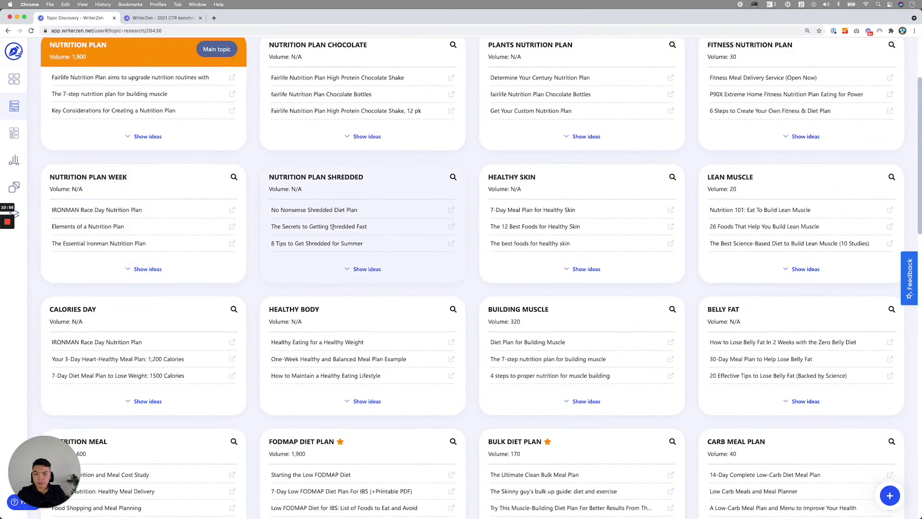
left_click_drag(366, 177, 267, 178)
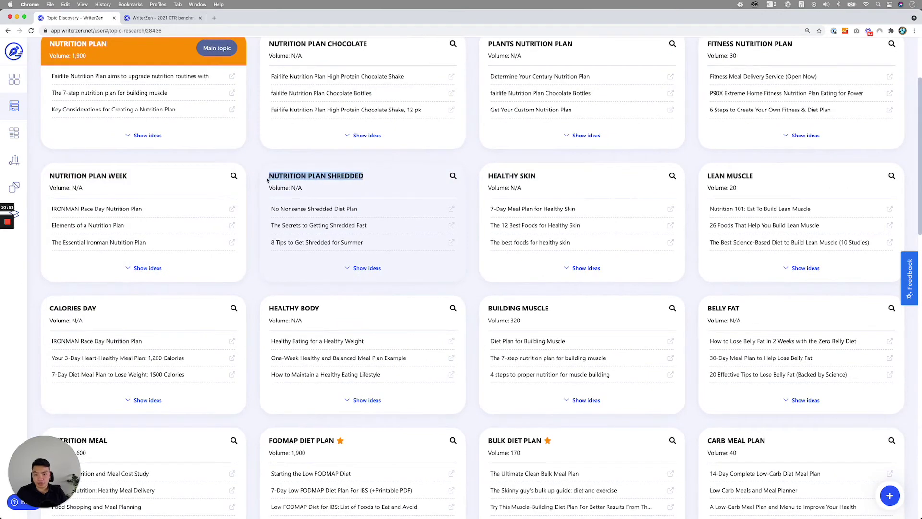
scroll(328, 192, "up", 3)
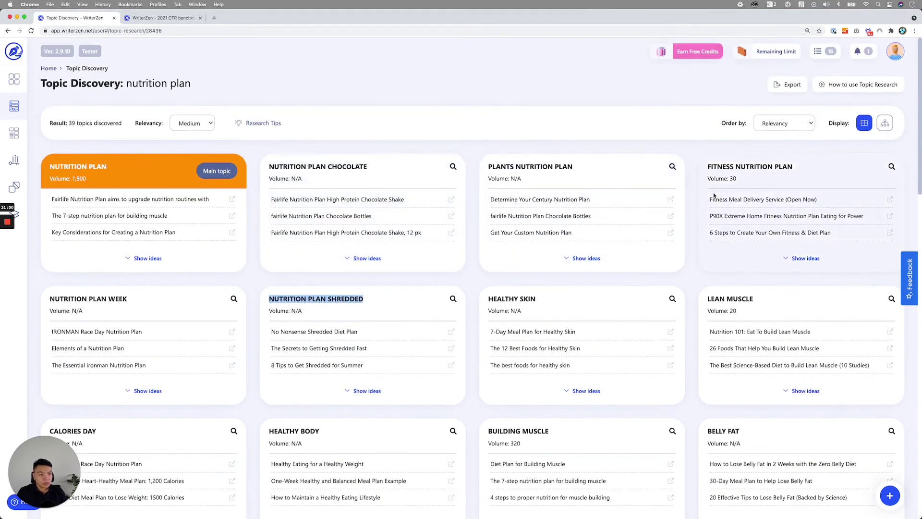
left_click_drag(796, 168, 706, 167)
key("super+c")
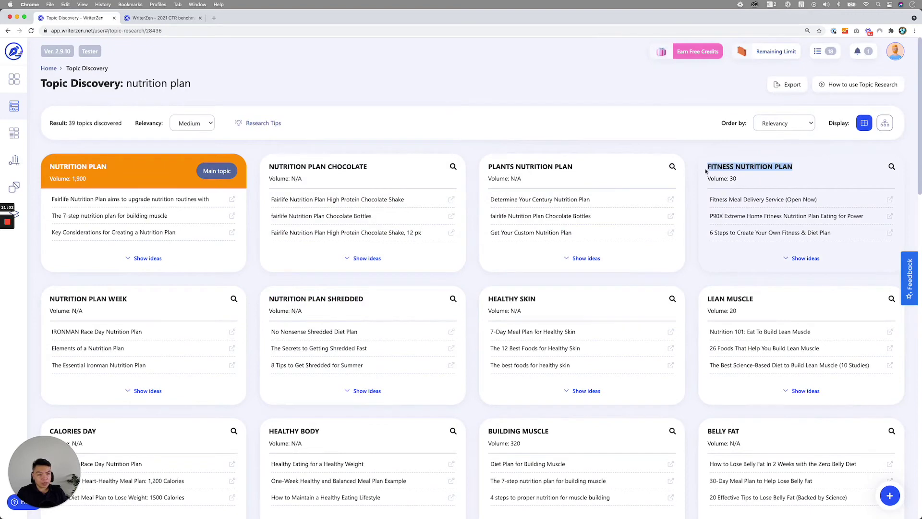
left_click(16, 160)
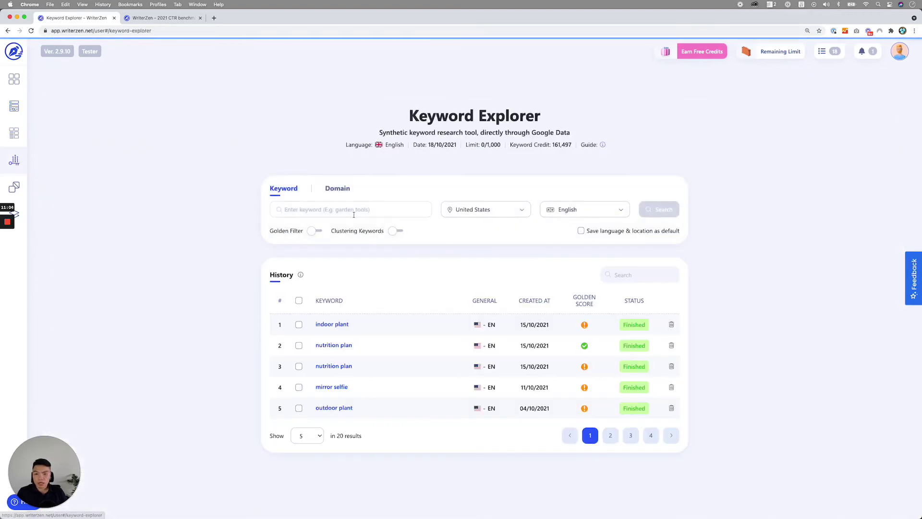
Start a Keyword Explorer search for 'FITNESS NUTRITION PLAN'
key("super+v")
left_click(656, 208)
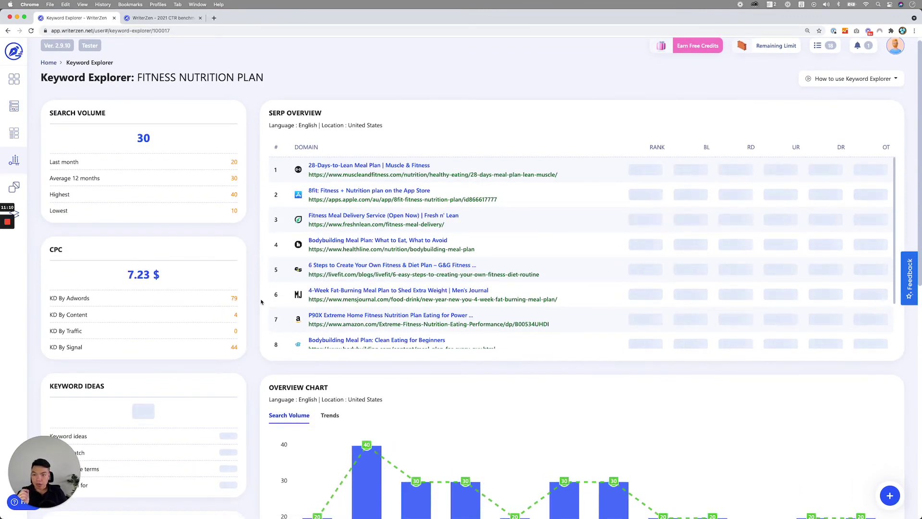
scroll(261, 302, "down", 10)
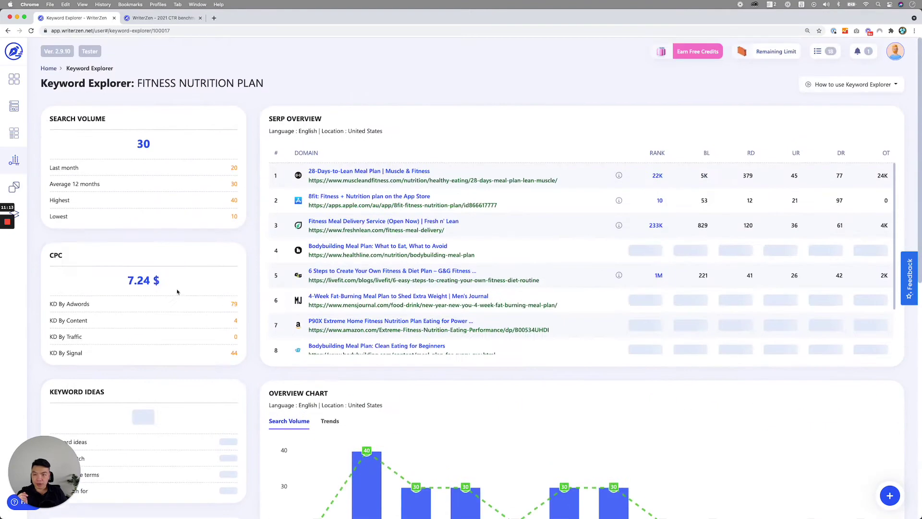
Reopen the earlier nutrition plan report from history at its 3,232-keyword data table
left_click(13, 160)
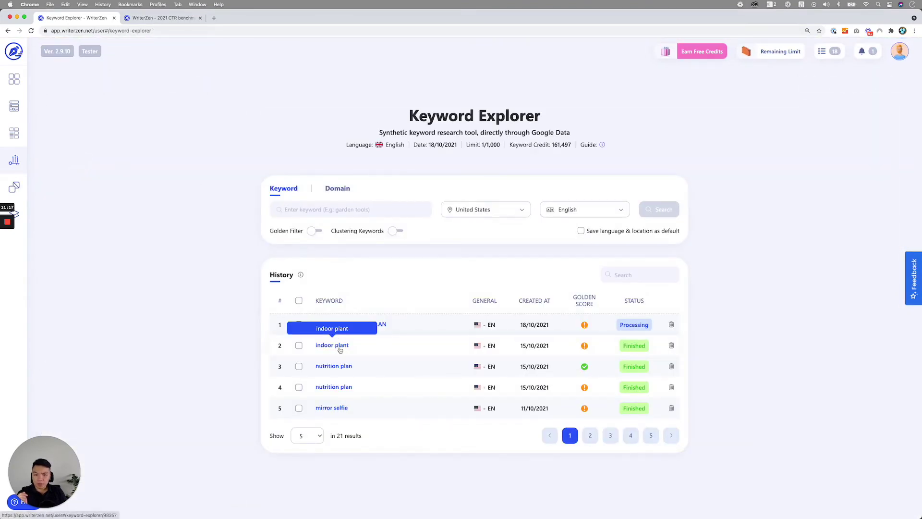
left_click(342, 366)
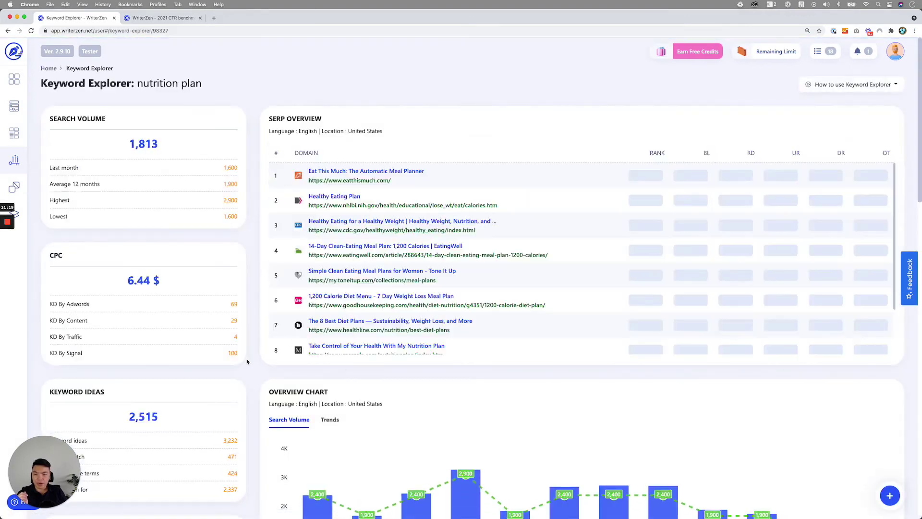
scroll(269, 355, "down", 10)
scroll(248, 362, "down", 5)
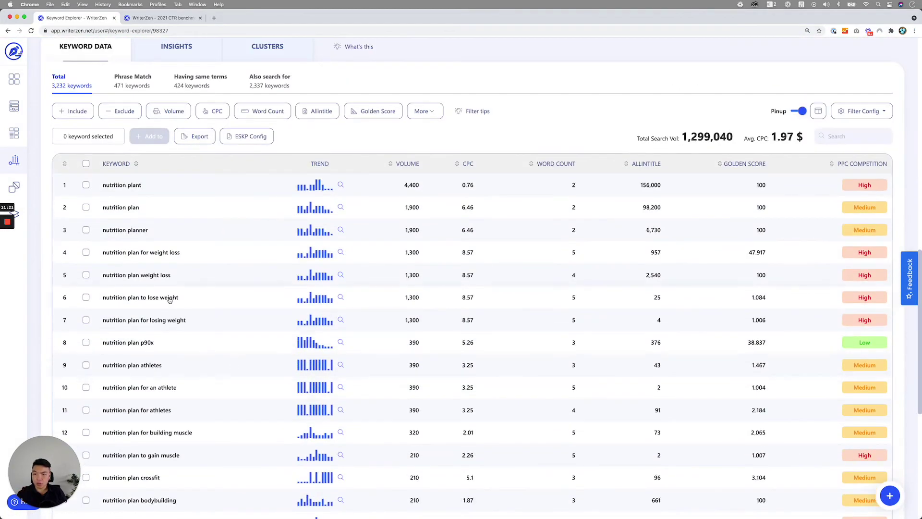
Filter the nutrition plan keywords to Top 10 ranking via Golden Score, leaving 1,864 keywords, and show ESKP Config
left_click(372, 115)
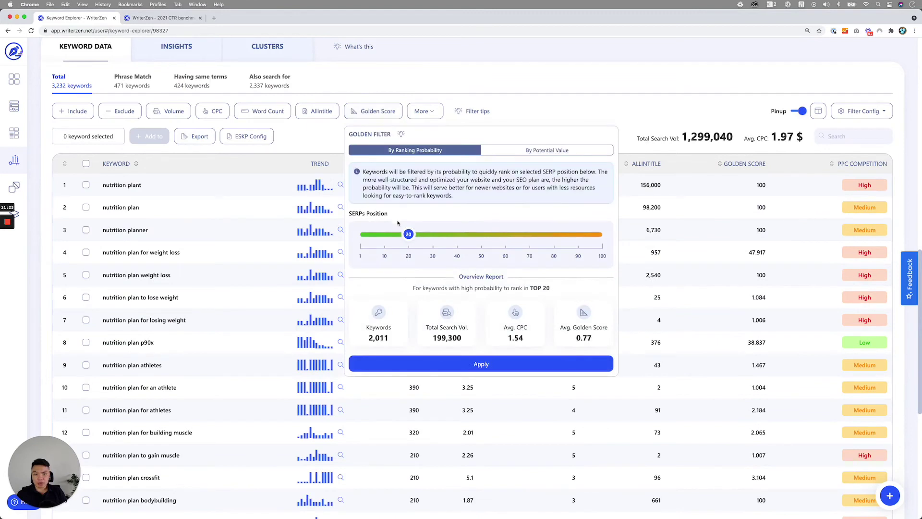
left_click_drag(408, 234, 386, 235)
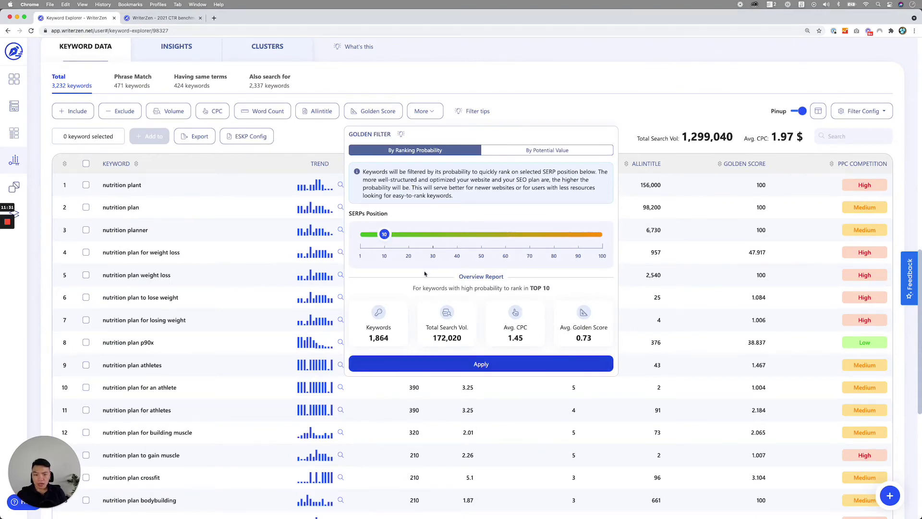
left_click(511, 364)
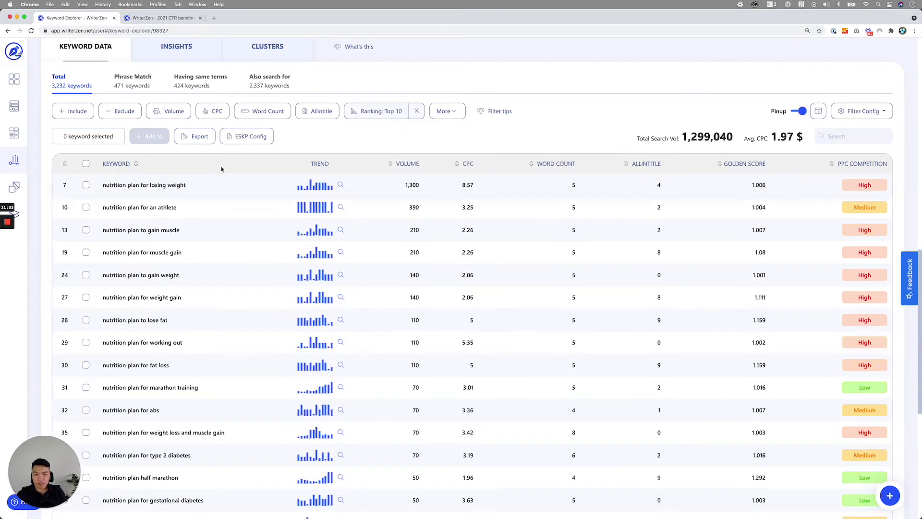
left_click(270, 139)
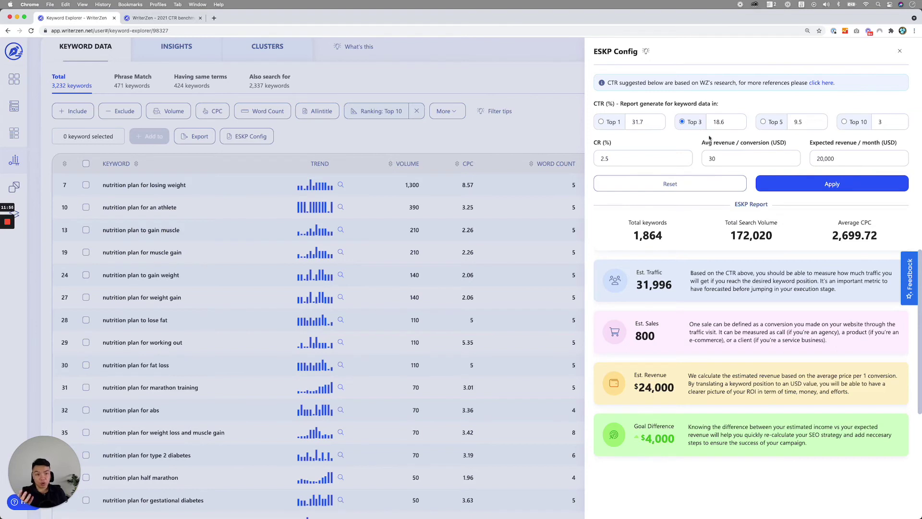
Switch ESKP estimates to the 31.7% Top 1 CTR, reaching 54,531 traffic and $40,920 revenue
left_click(600, 122)
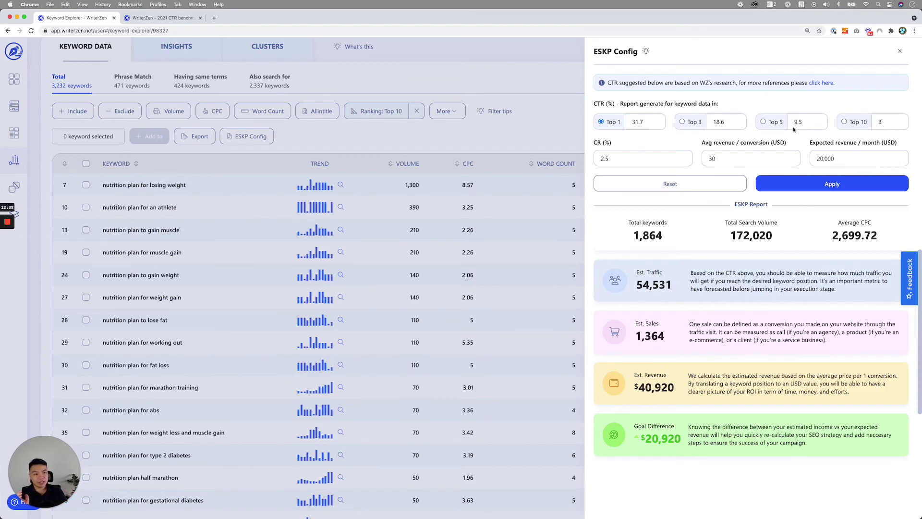
Compare ESKP estimates for Top 10, Top 5 and Top 3, ending on Top 3 (18.6% CTR)
left_click(844, 123)
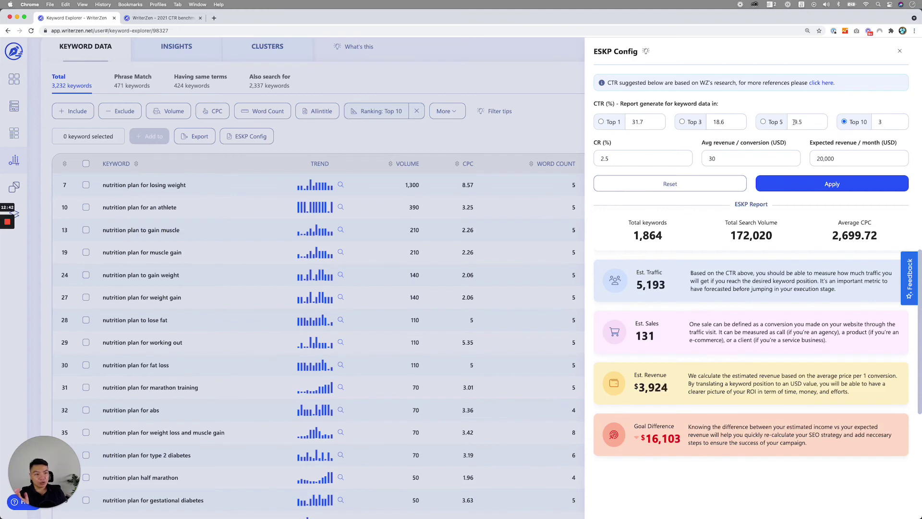
left_click(764, 122)
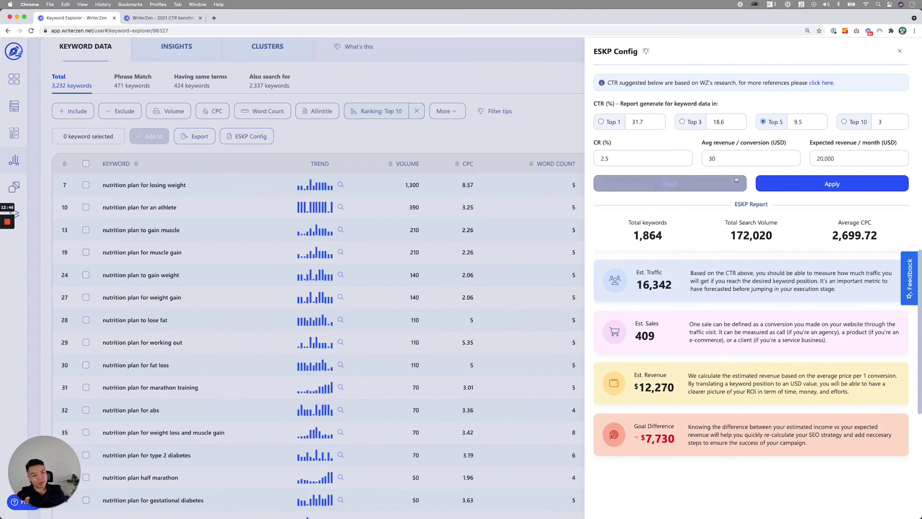
left_click(682, 122)
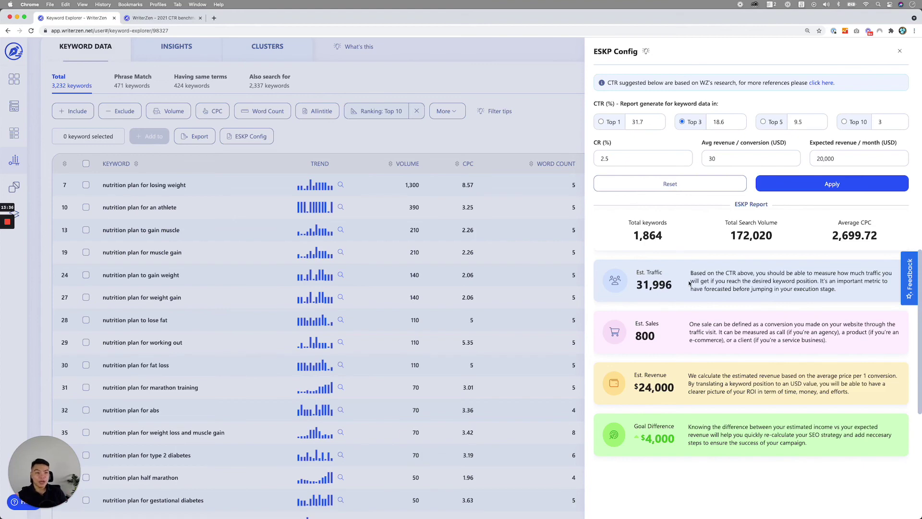
Apply the ESKP settings and sort the keyword table by ESKP, highest first
left_click(800, 190)
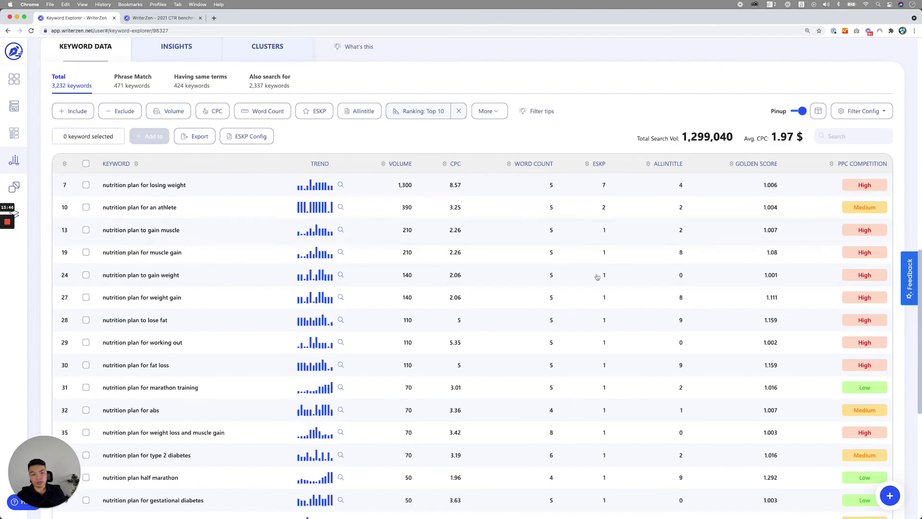
left_click(597, 163)
left_click(598, 164)
left_click(598, 163)
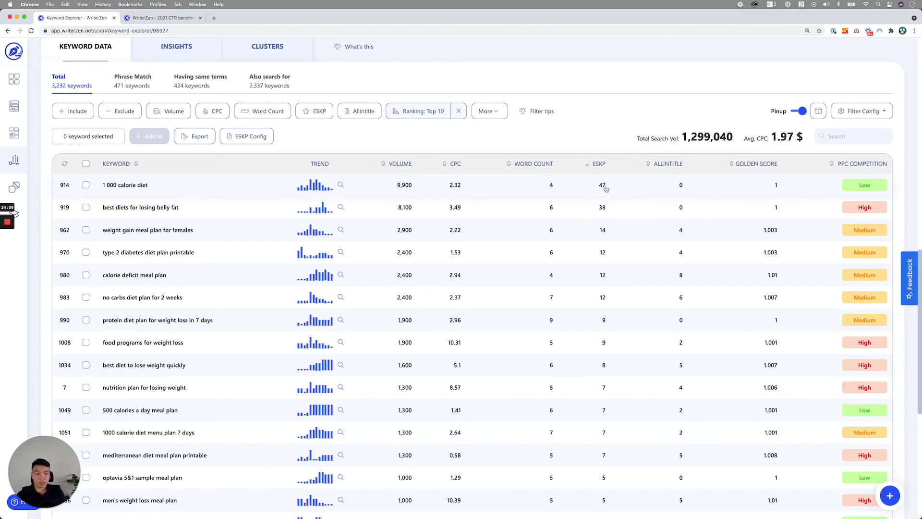
Review the ESKP-ranked table, led by '1 000 calorie diet' at 47 ESKP and 9,900 volume
mouse_move(681, 190)
scroll(601, 199, "down", 2)
scroll(605, 207, "up", 3)
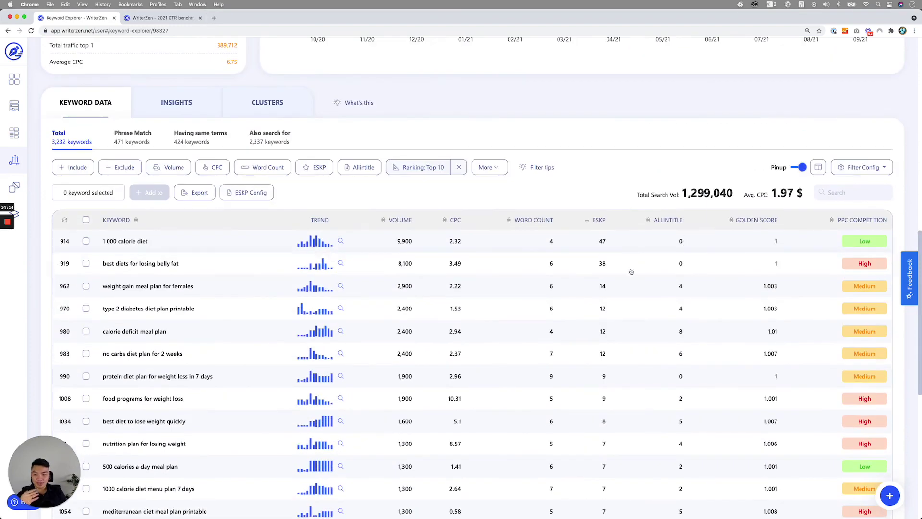
scroll(631, 272, "down", 2)
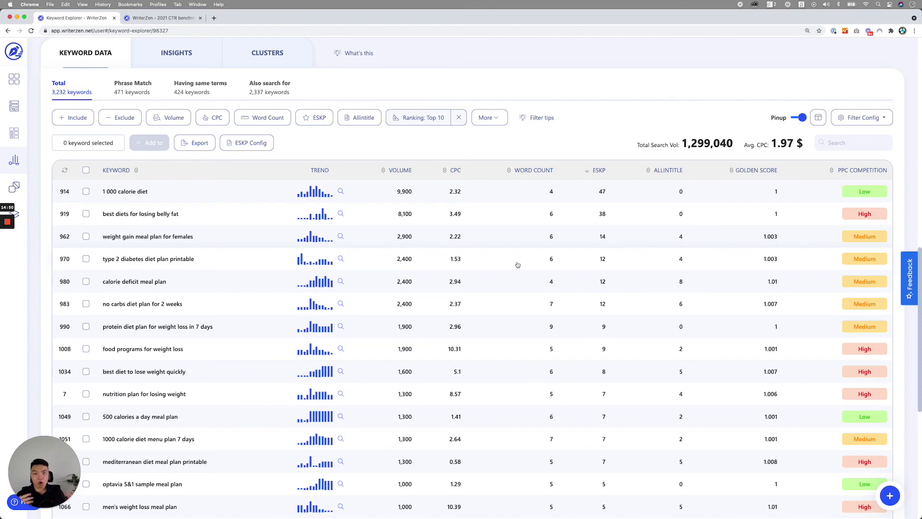
mouse_move(297, 238)
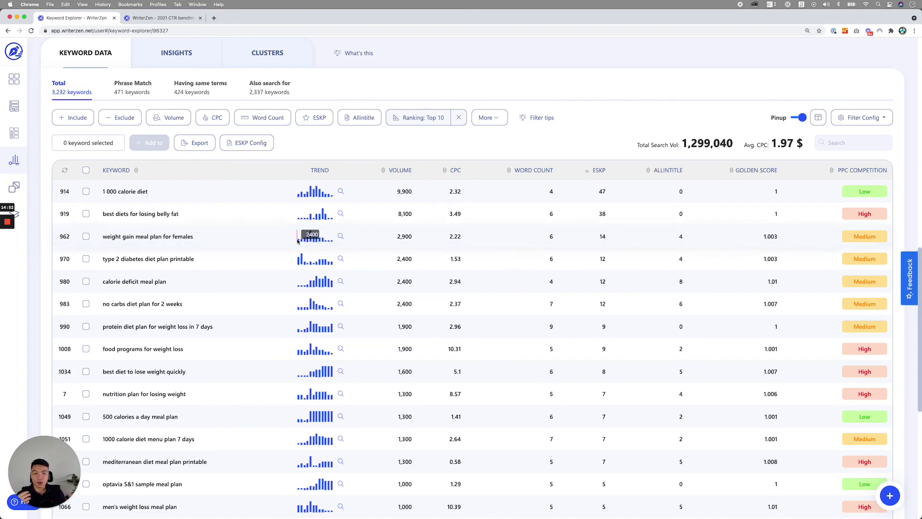